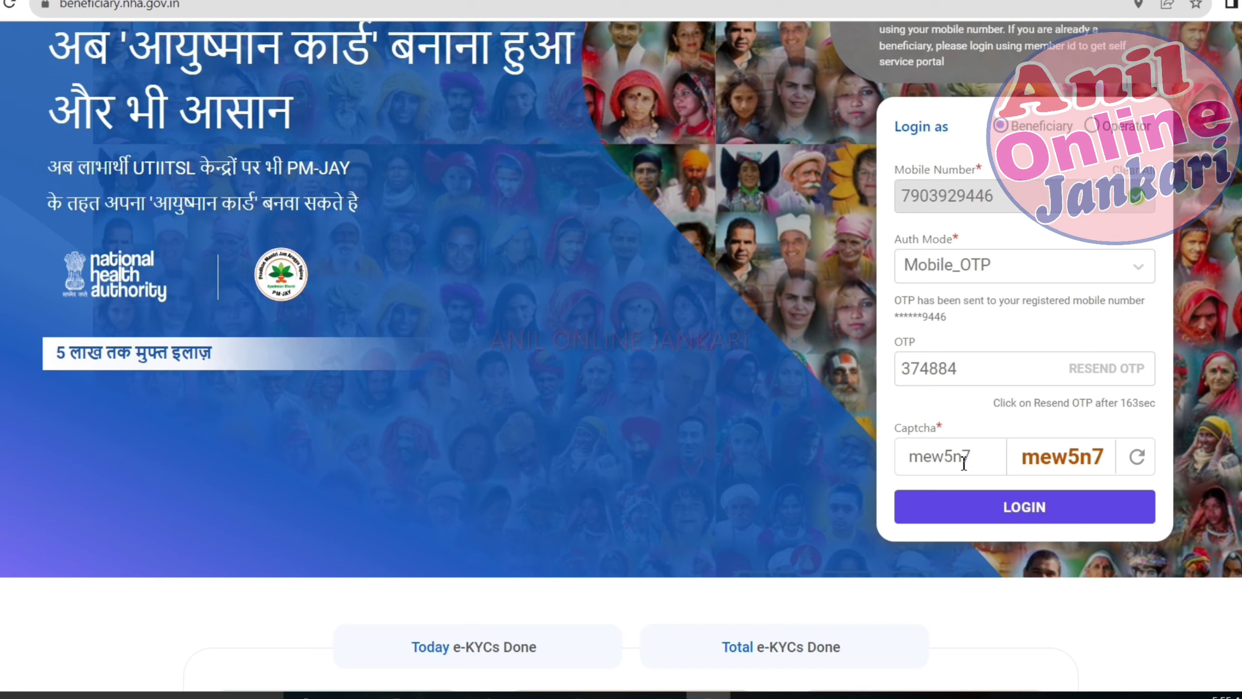
# Sign in to the beneficiary portal with the entered mobile number, OTP and captcha.
pyautogui.click(1018, 504)
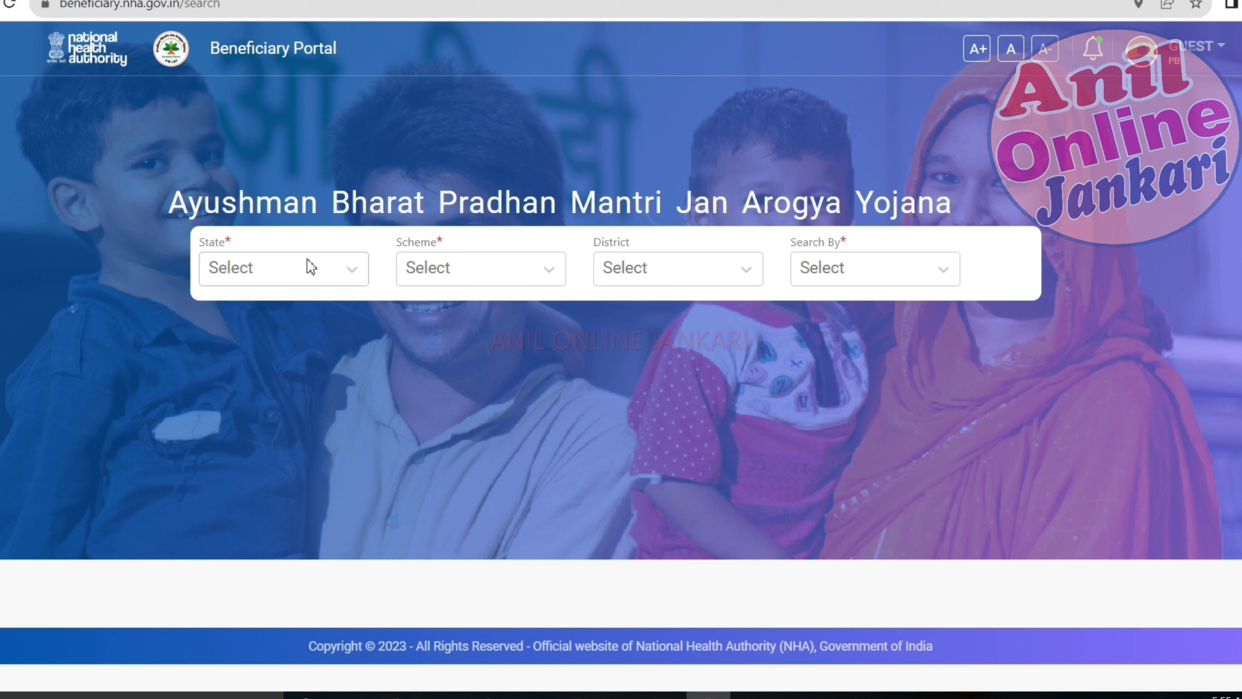
# Set the search filters to State BIHAR, Scheme PMJAY and District GAYA.
pyautogui.click(309, 268)
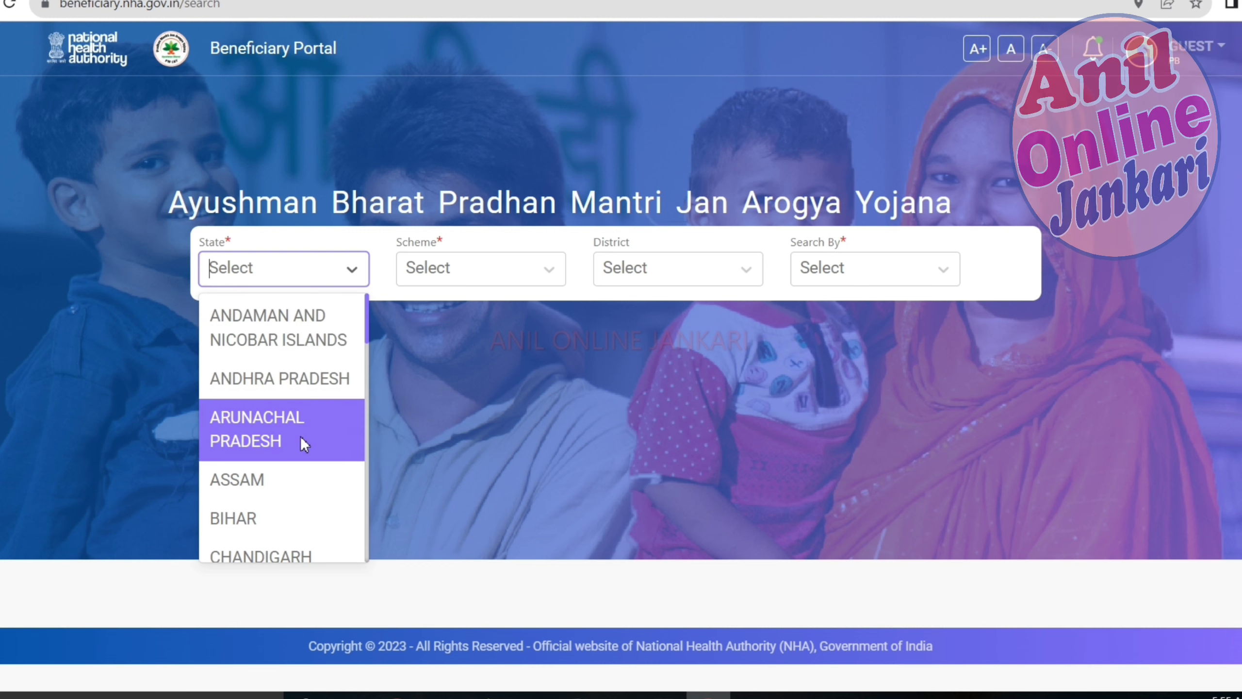
pyautogui.click(289, 518)
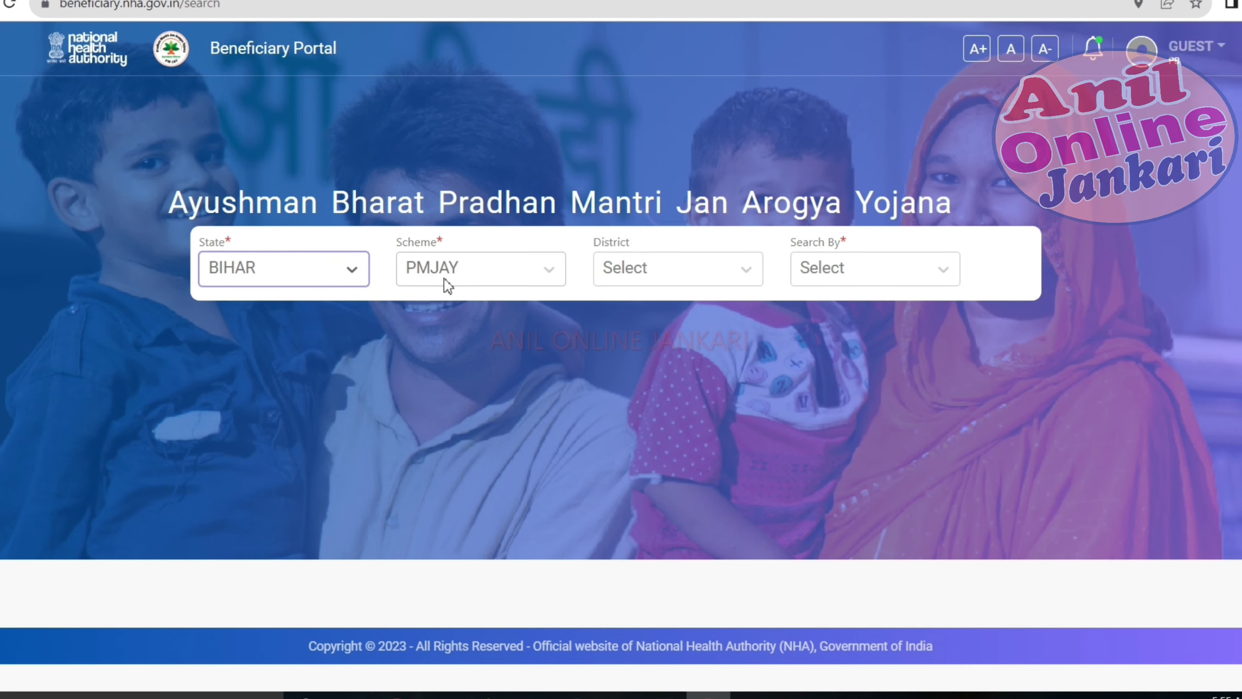
pyautogui.click(472, 282)
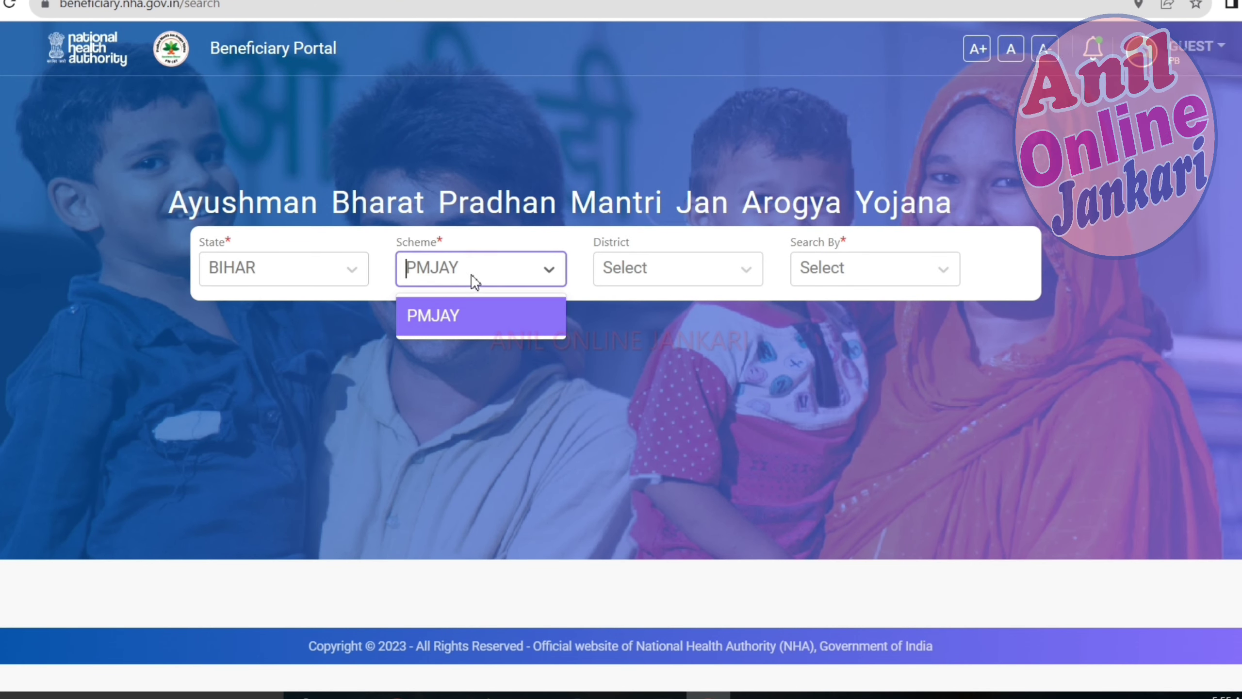
pyautogui.click(480, 312)
pyautogui.click(676, 269)
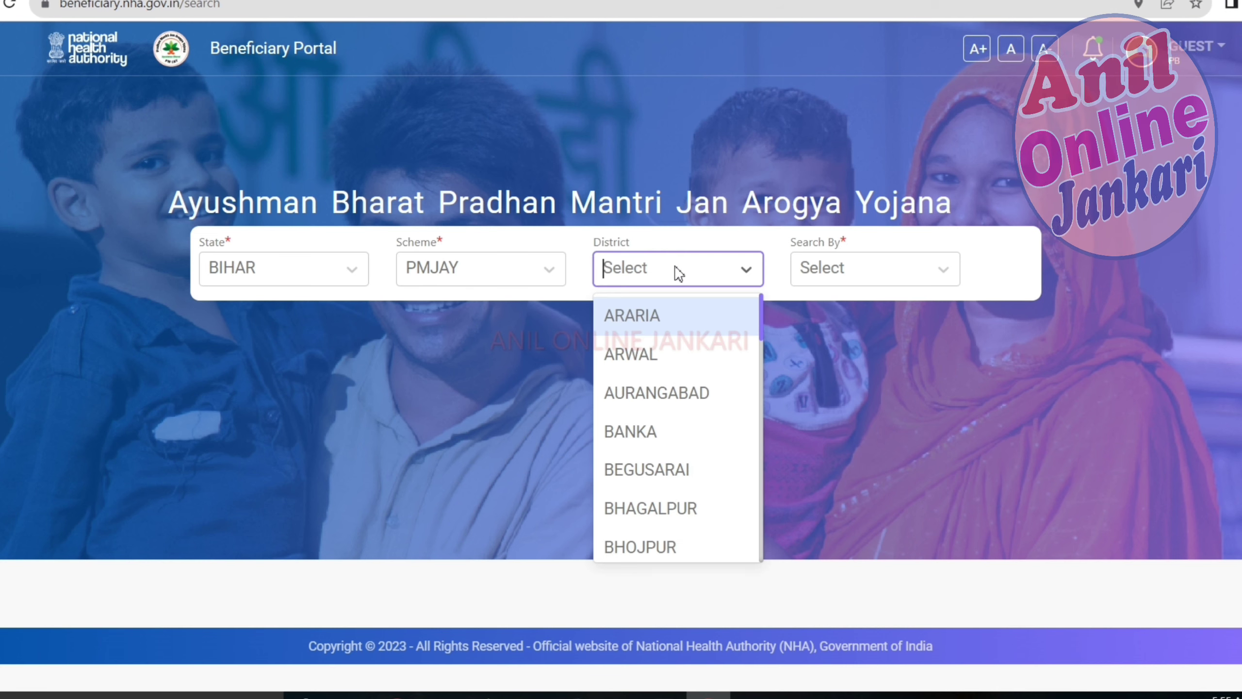
pyautogui.write('g')
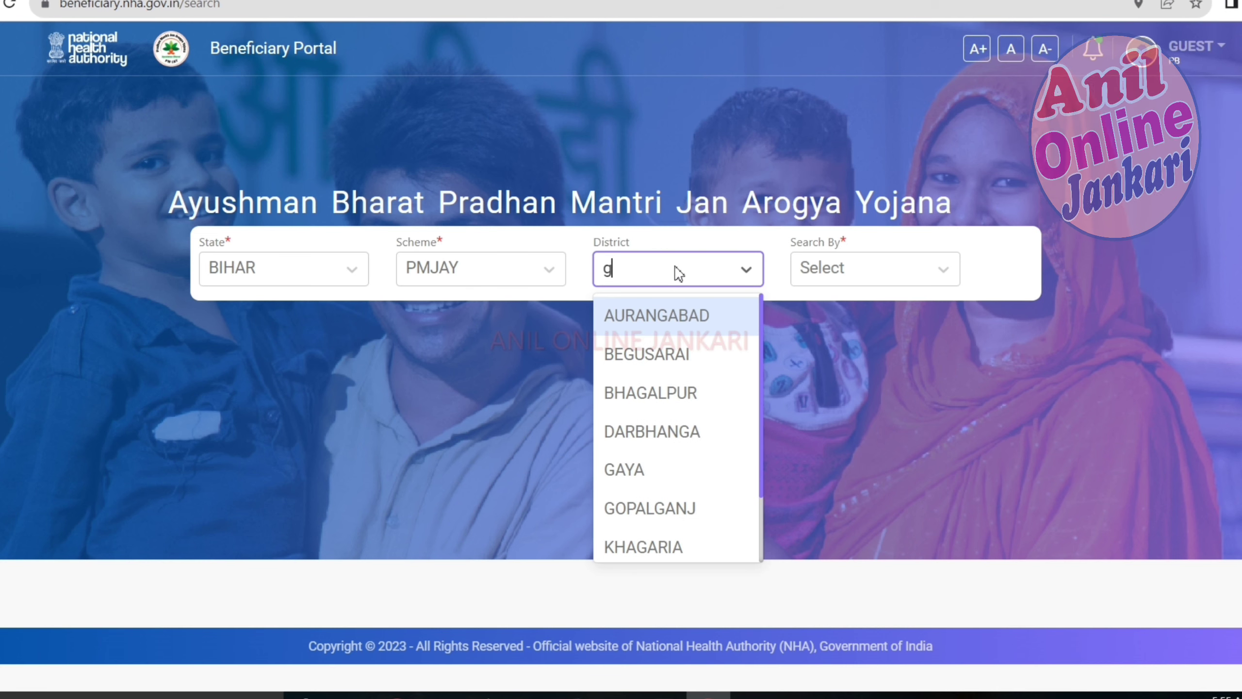
pyautogui.write('aya')
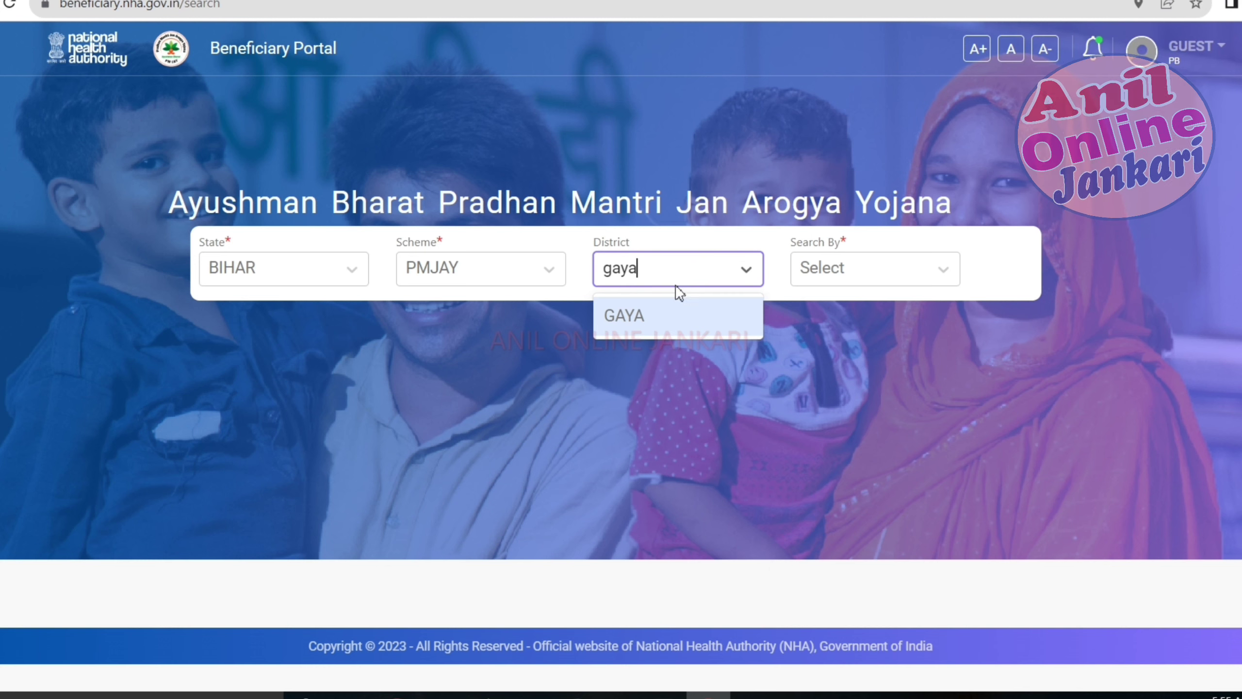
pyautogui.click(676, 313)
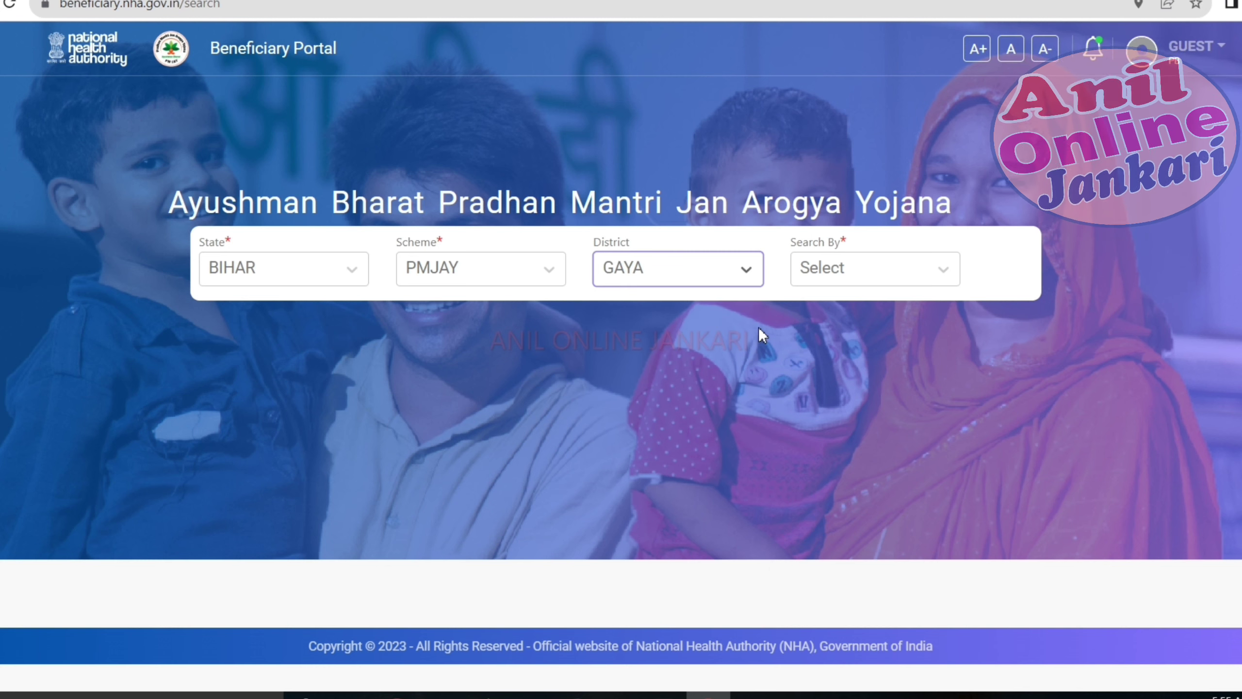
# Search beneficiaries by Aadhaar Number using the member's Aadhaar number.
pyautogui.click(872, 272)
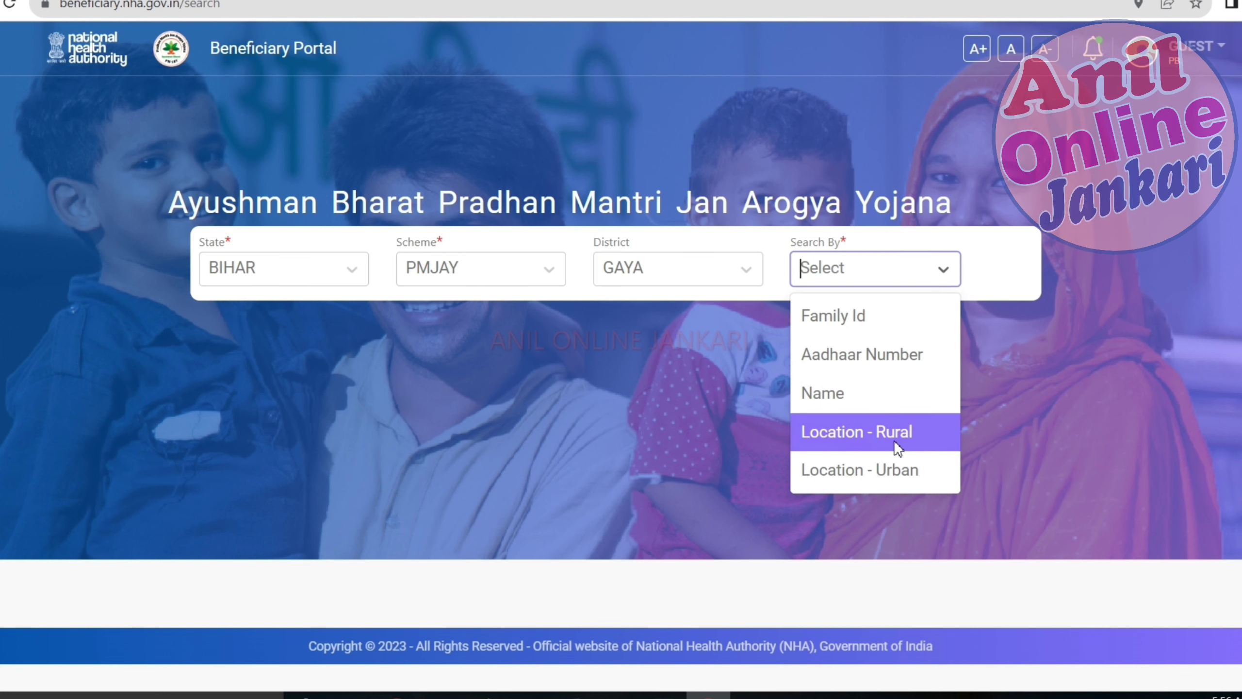
pyautogui.click(863, 362)
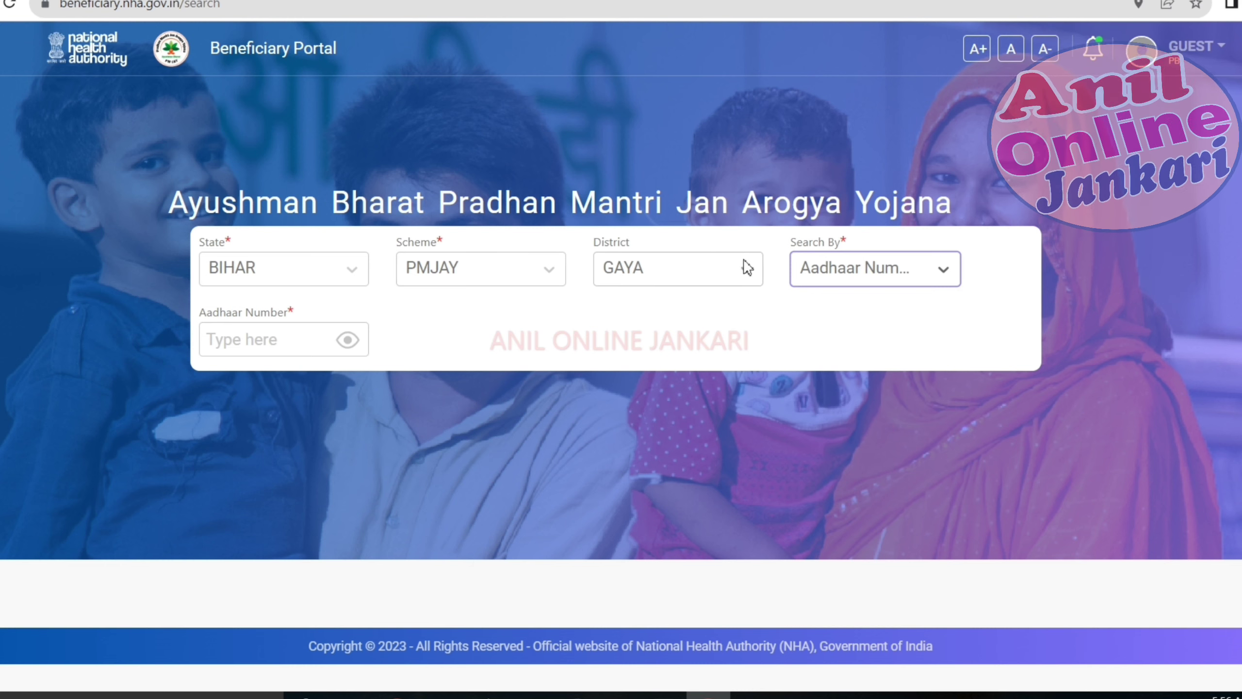
pyautogui.click(244, 346)
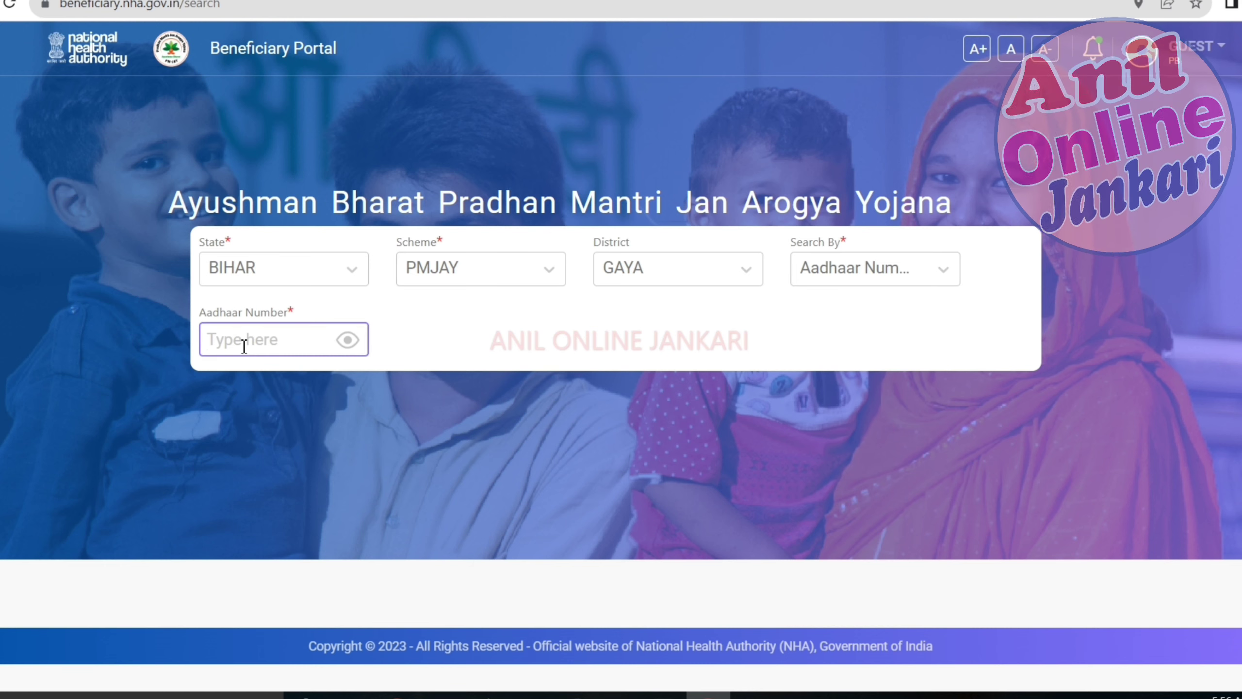
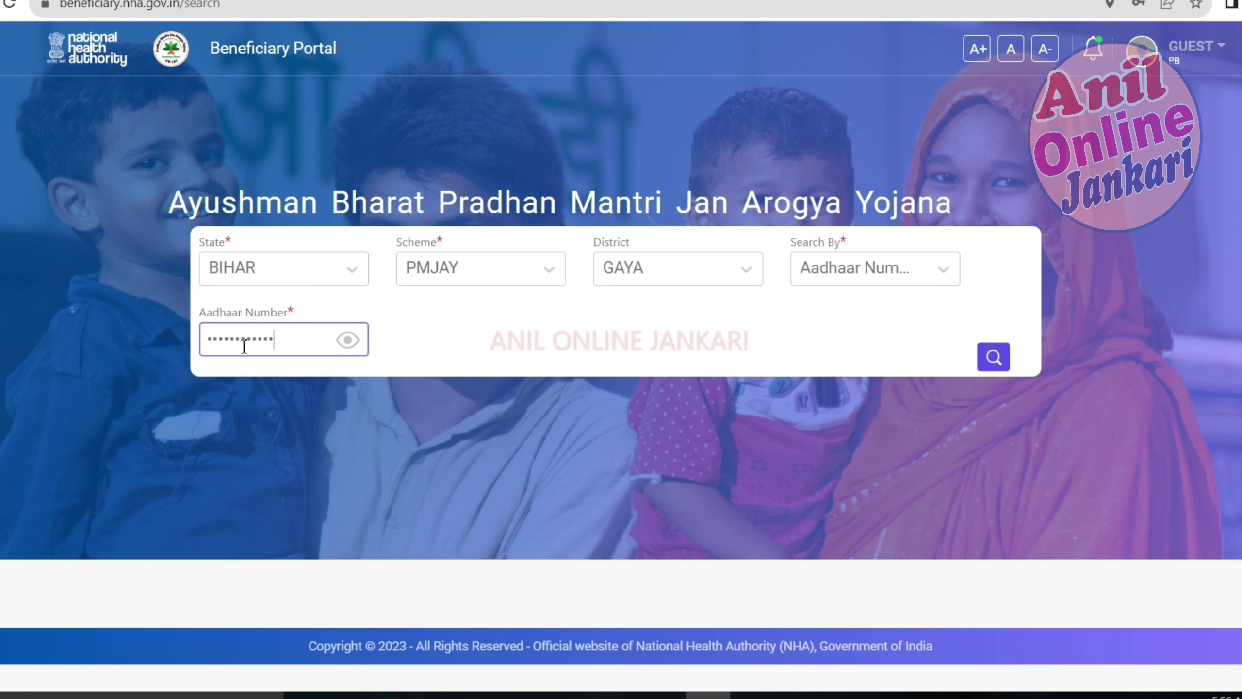
pyautogui.click(1002, 360)
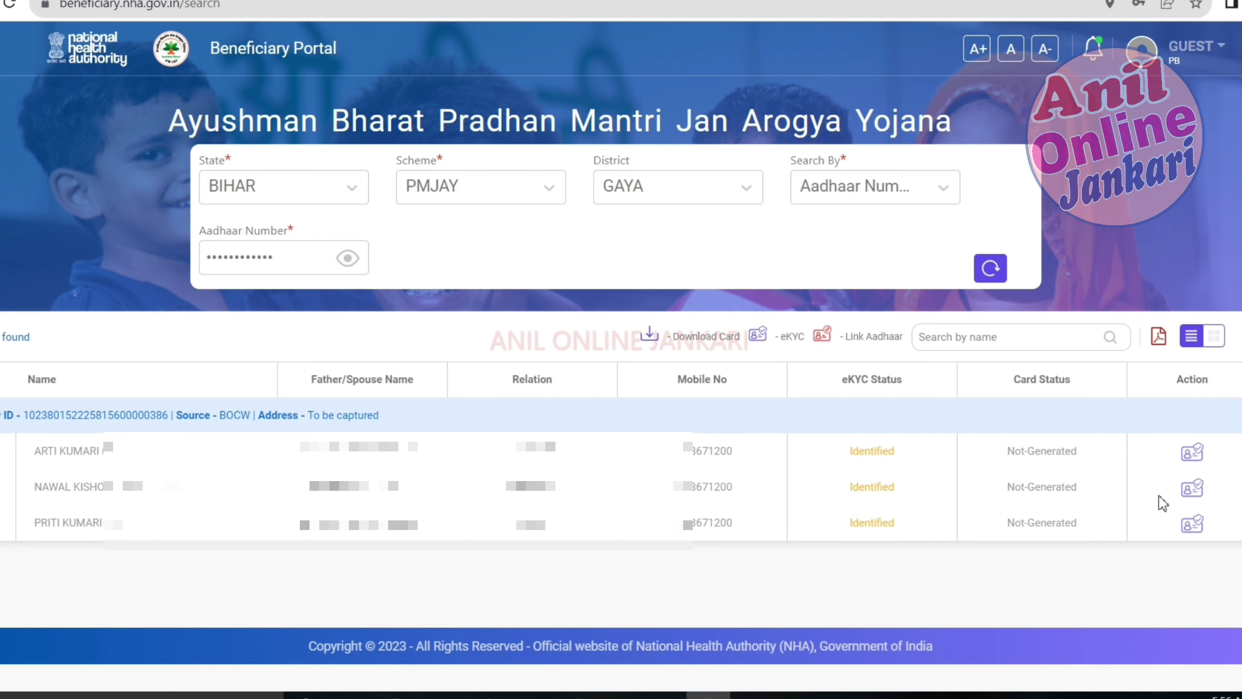
# Start eKYC from the Action column of the second family member's row.
pyautogui.click(1194, 490)
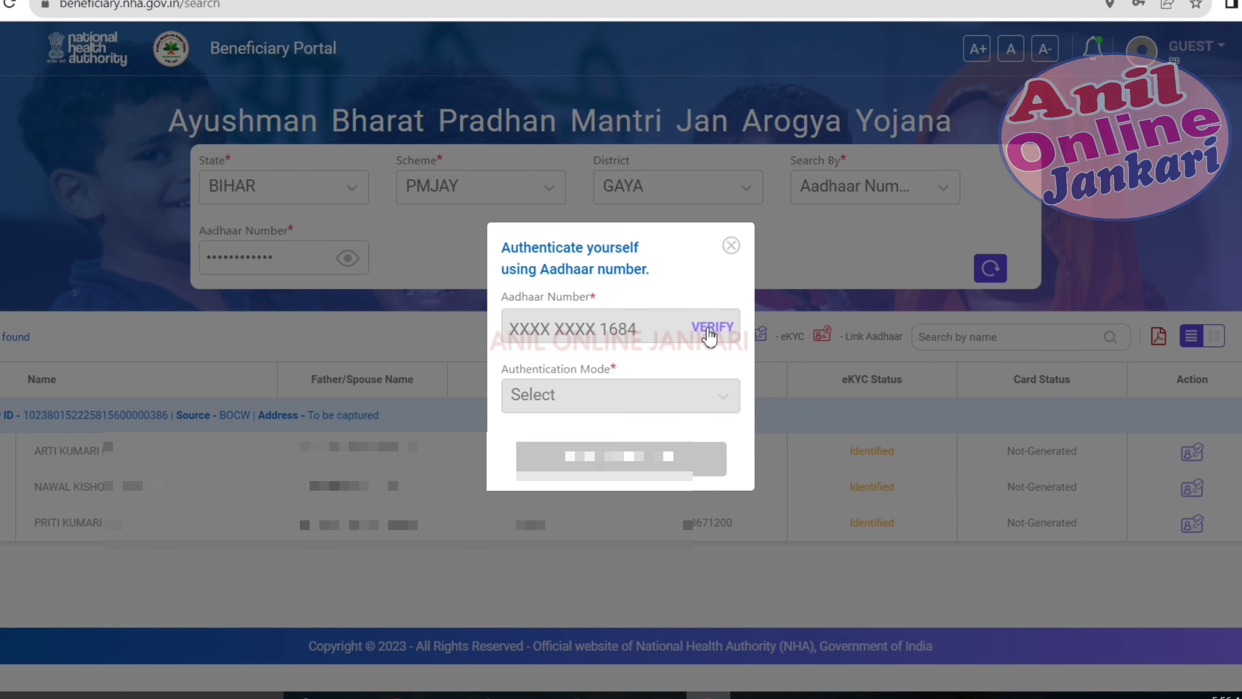
# Verify the member's Aadhaar number and allow the consent declaration.
pyautogui.click(710, 329)
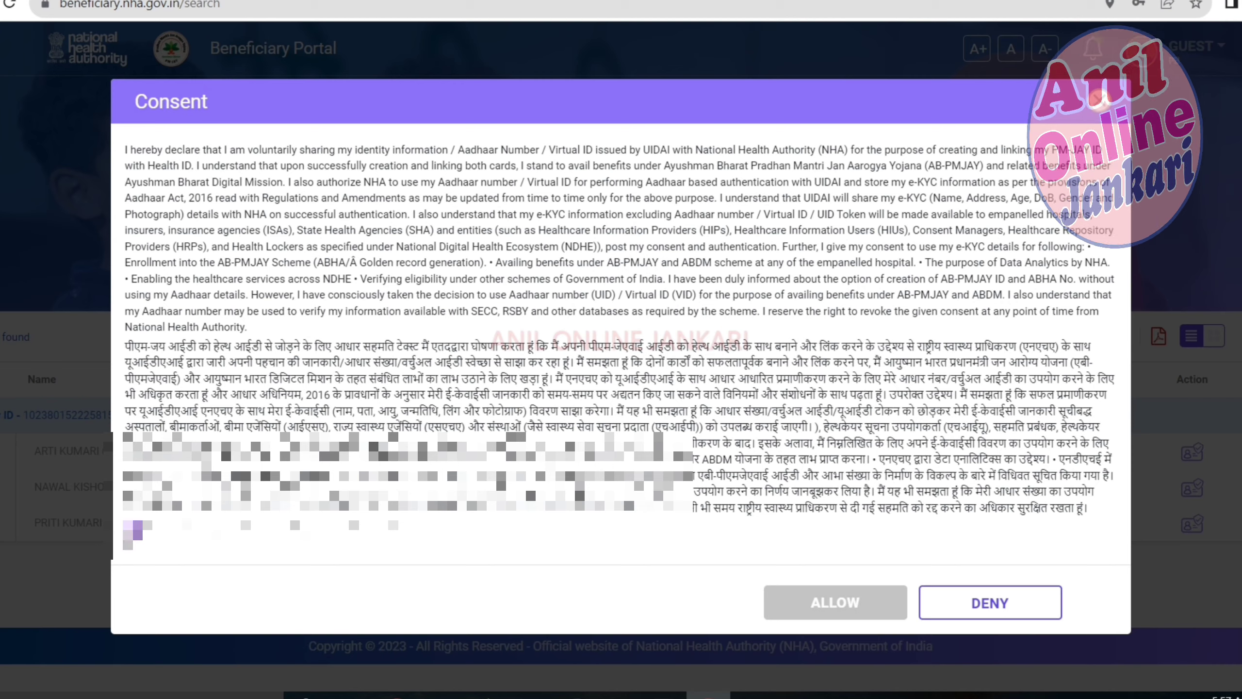
pyautogui.click(133, 530)
pyautogui.click(784, 603)
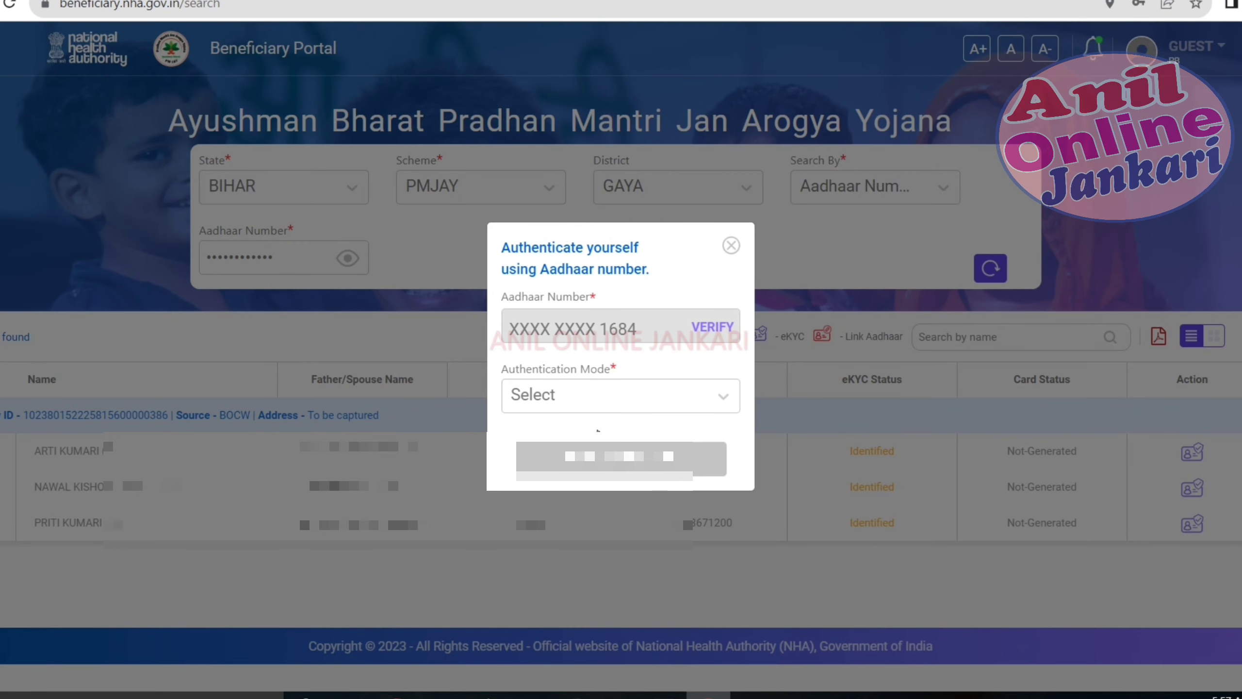
# Authenticate with Aadhaar OTP mode by entering and submitting the received OTP.
pyautogui.click(584, 408)
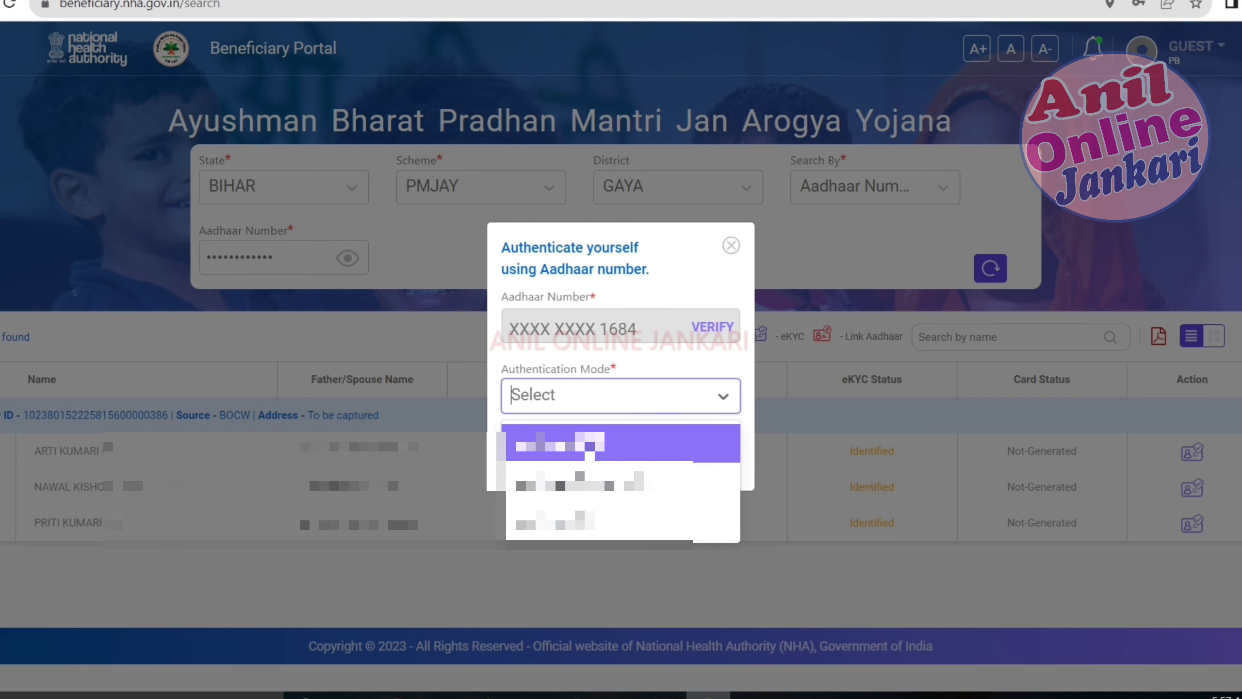
pyautogui.click(620, 443)
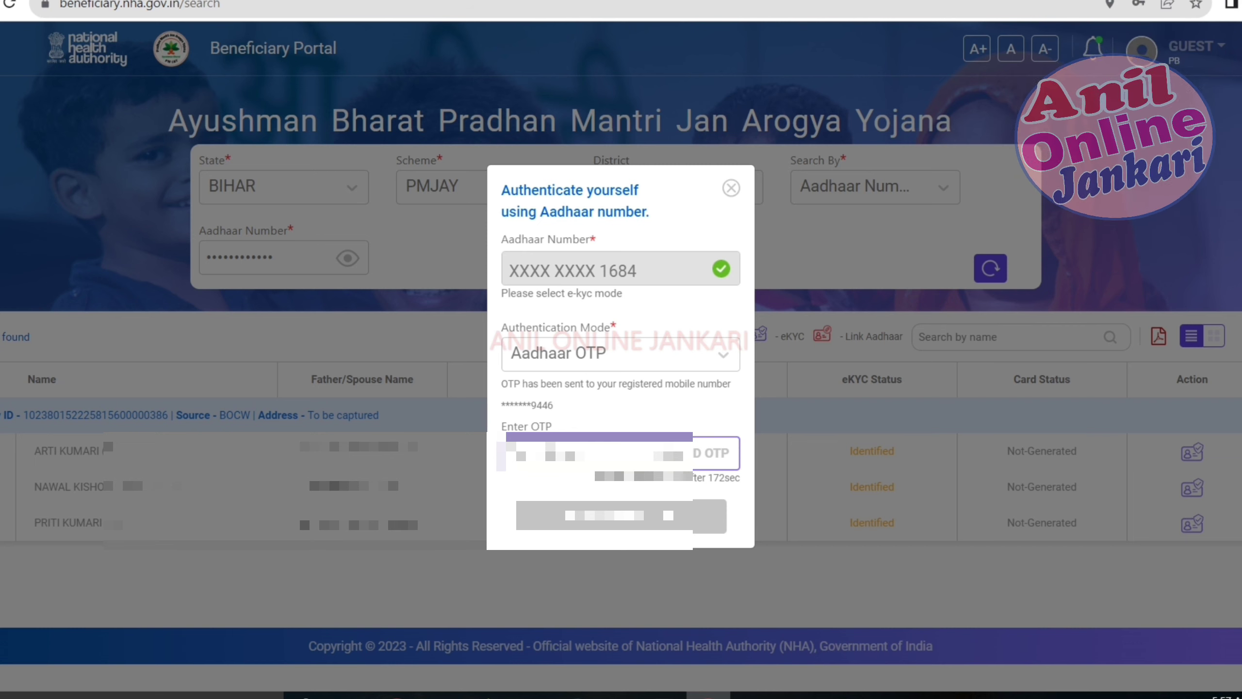
pyautogui.press('BackSpace')
pyautogui.press('BackSpace')
pyautogui.press('BackSpace')
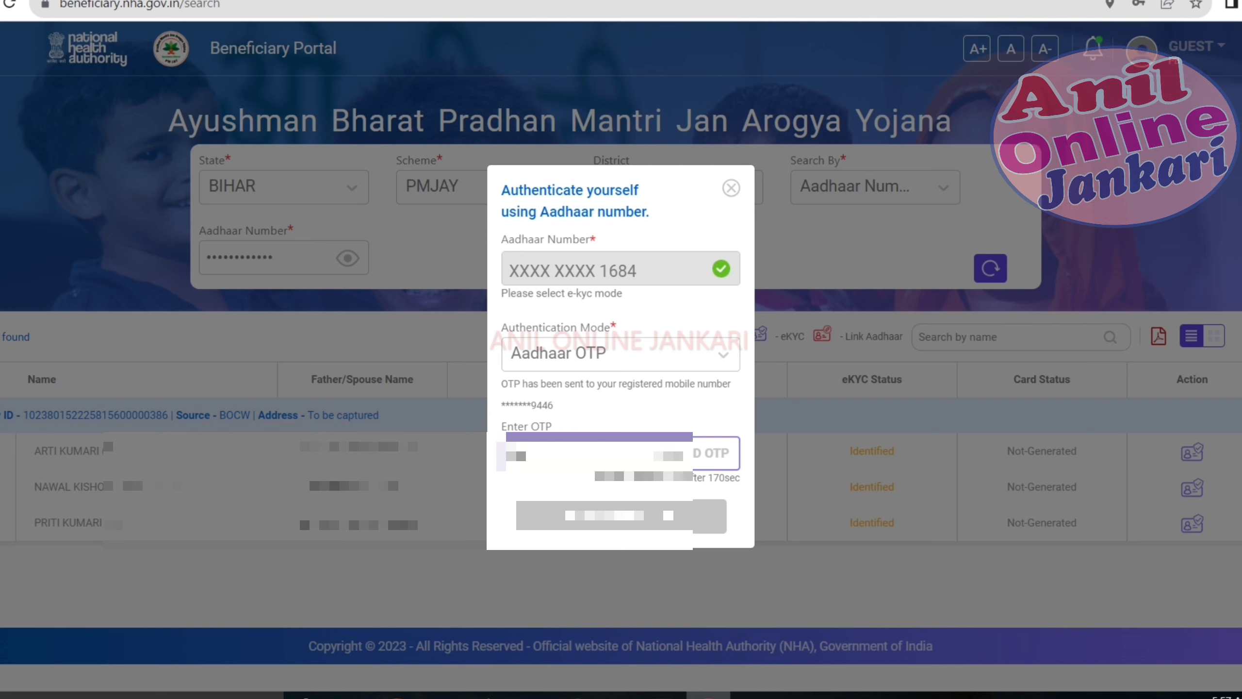
pyautogui.write('000')
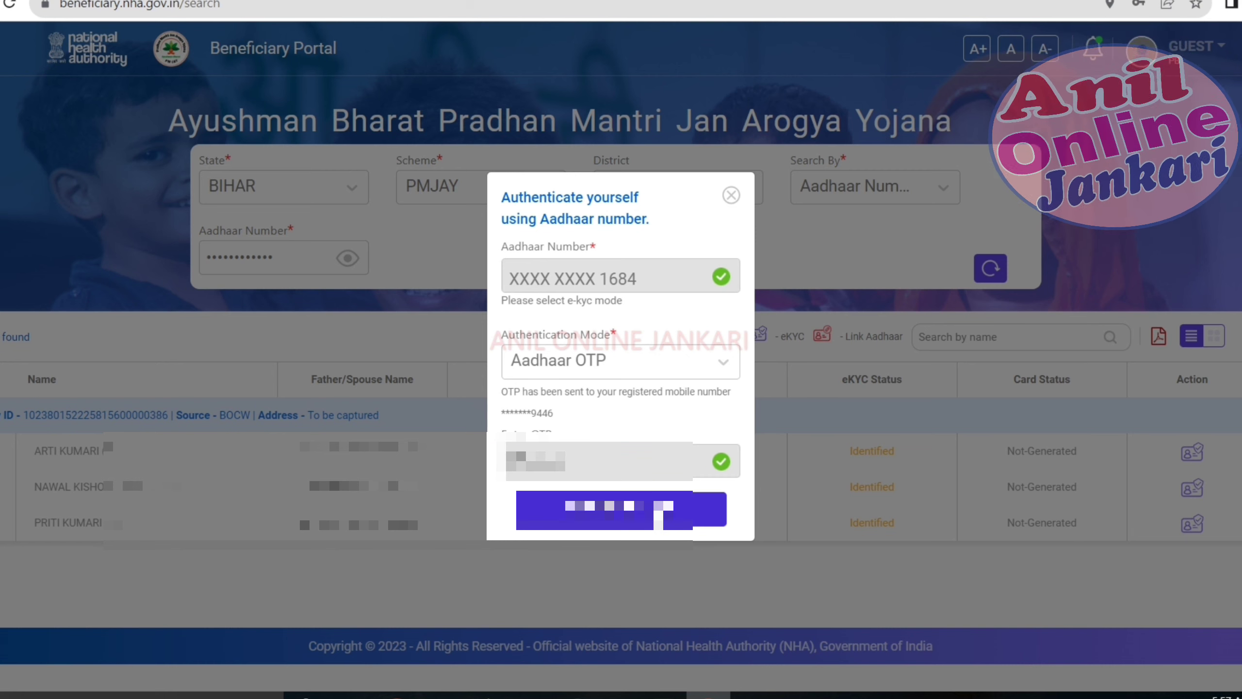
pyautogui.click(658, 516)
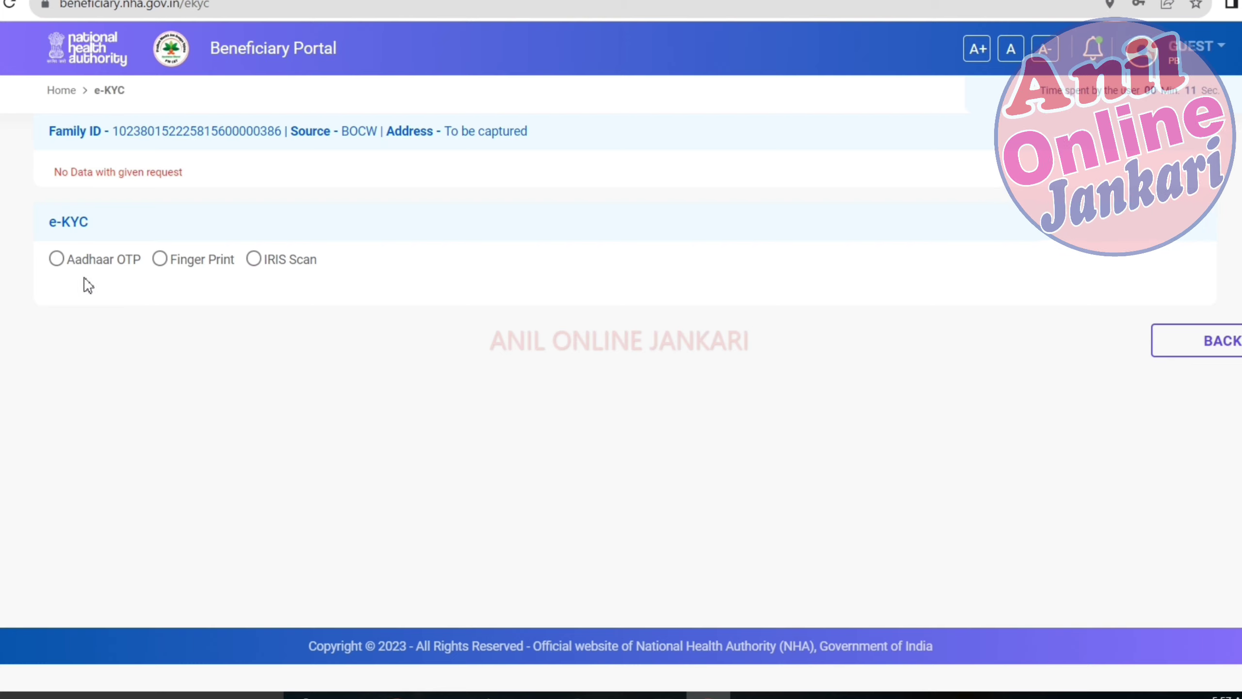
# Verify Aadhaar by OTP with ABHA linking consent, then enter the received OTP.
pyautogui.click(57, 263)
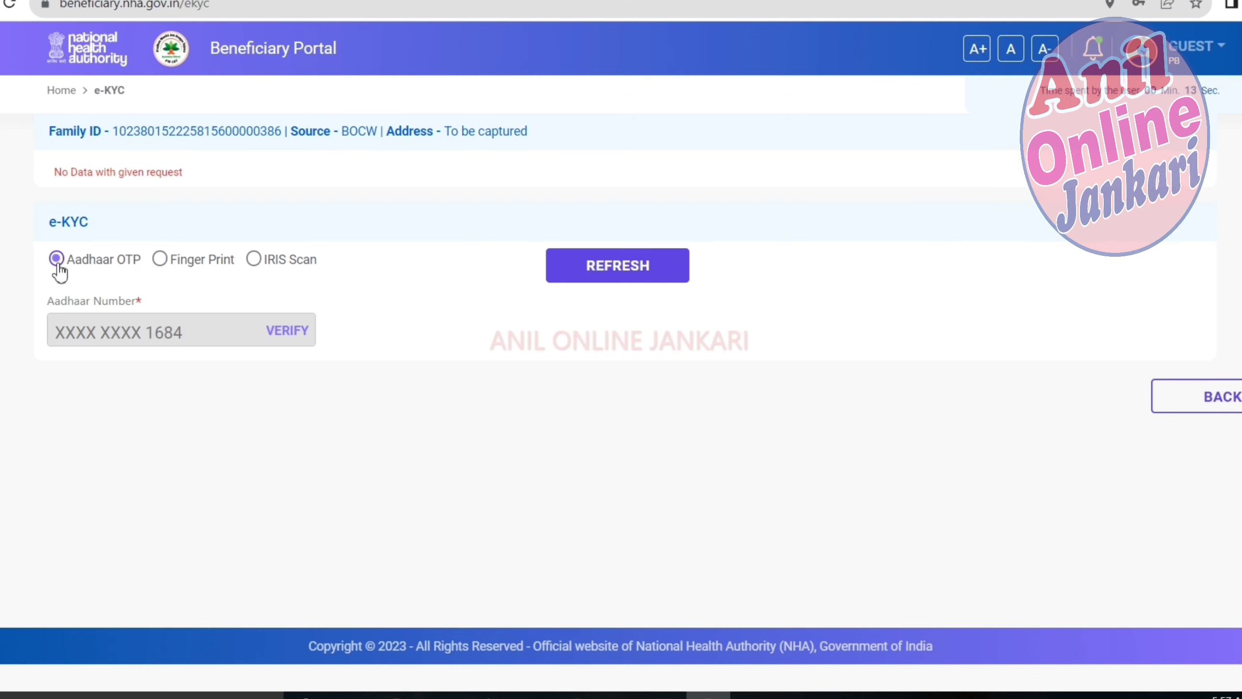
pyautogui.click(283, 335)
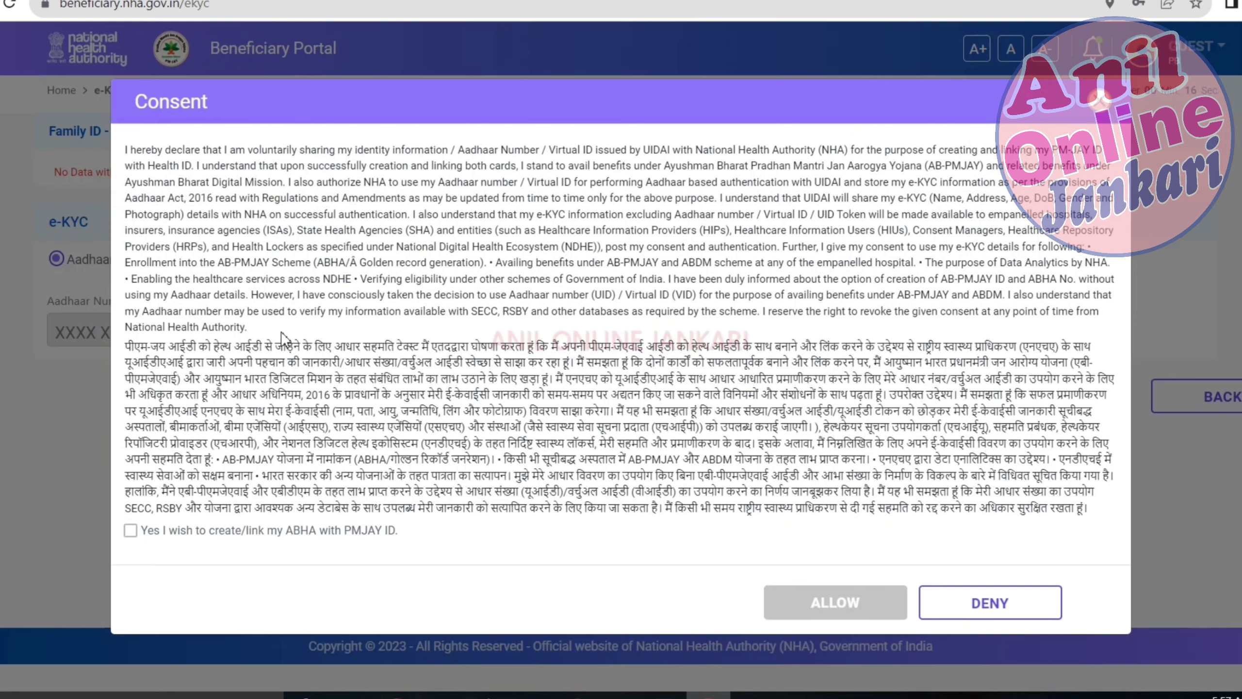
pyautogui.click(133, 532)
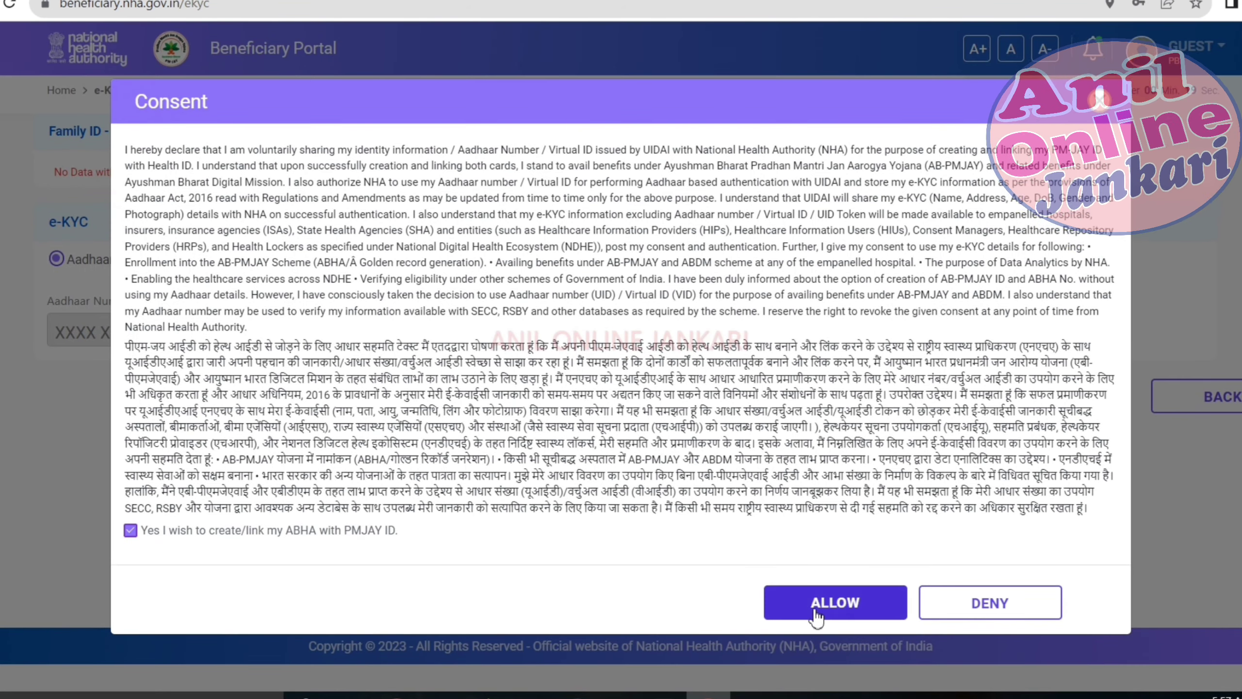
pyautogui.click(816, 618)
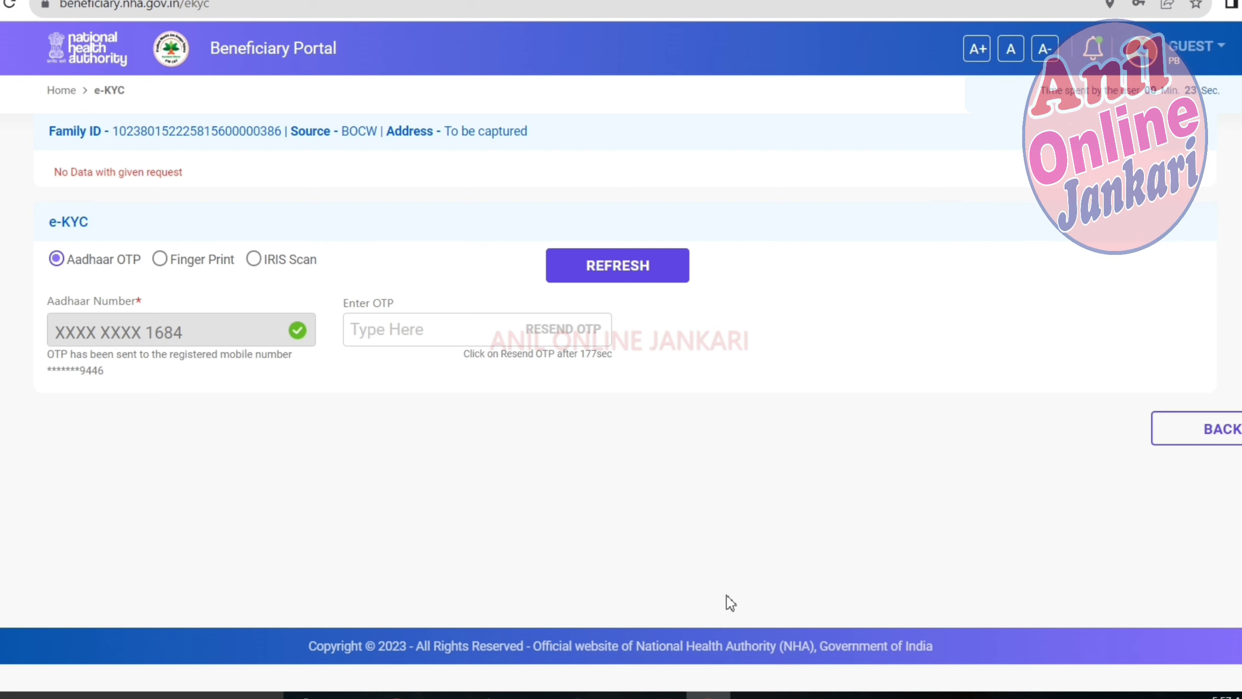
pyautogui.click(418, 339)
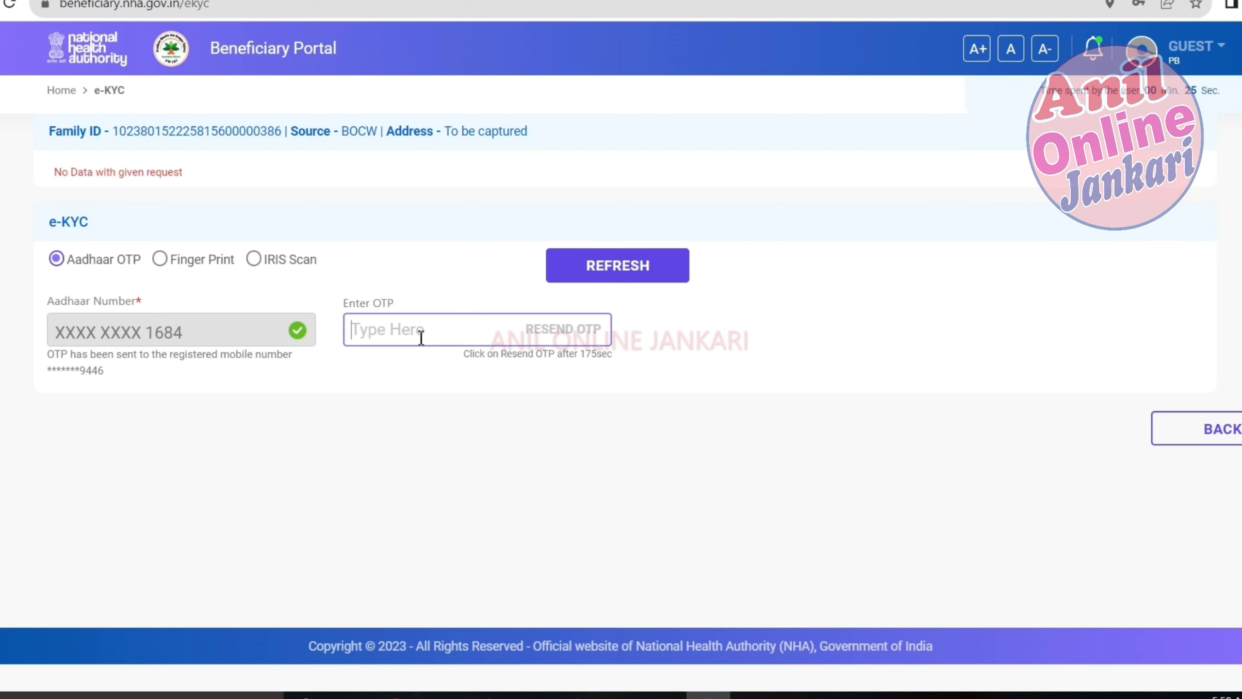
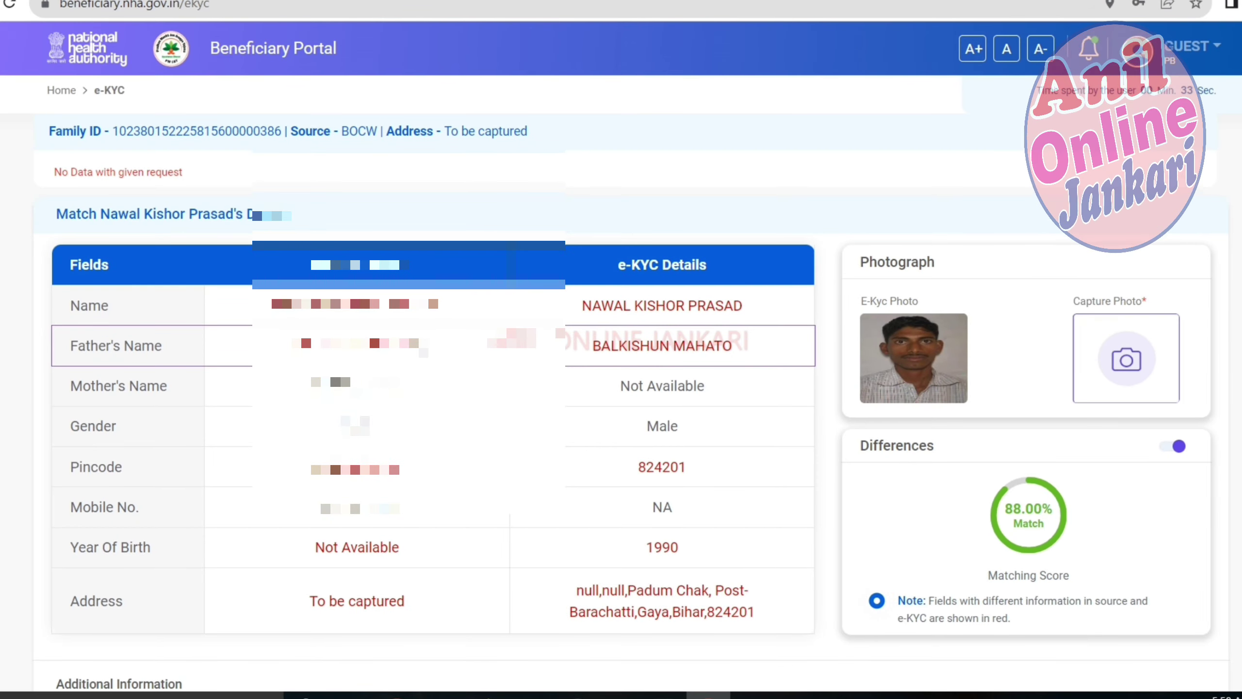
pyautogui.scroll(-2, 101, 253)
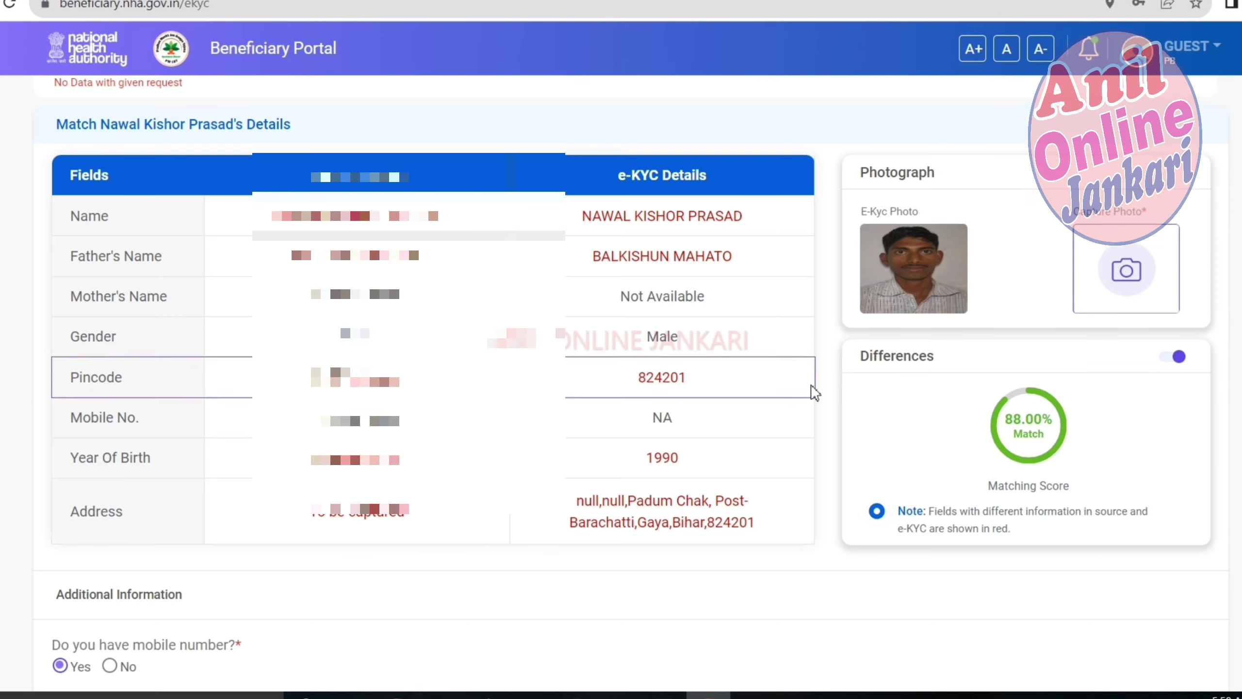
pyautogui.scroll(-2, 941, 528)
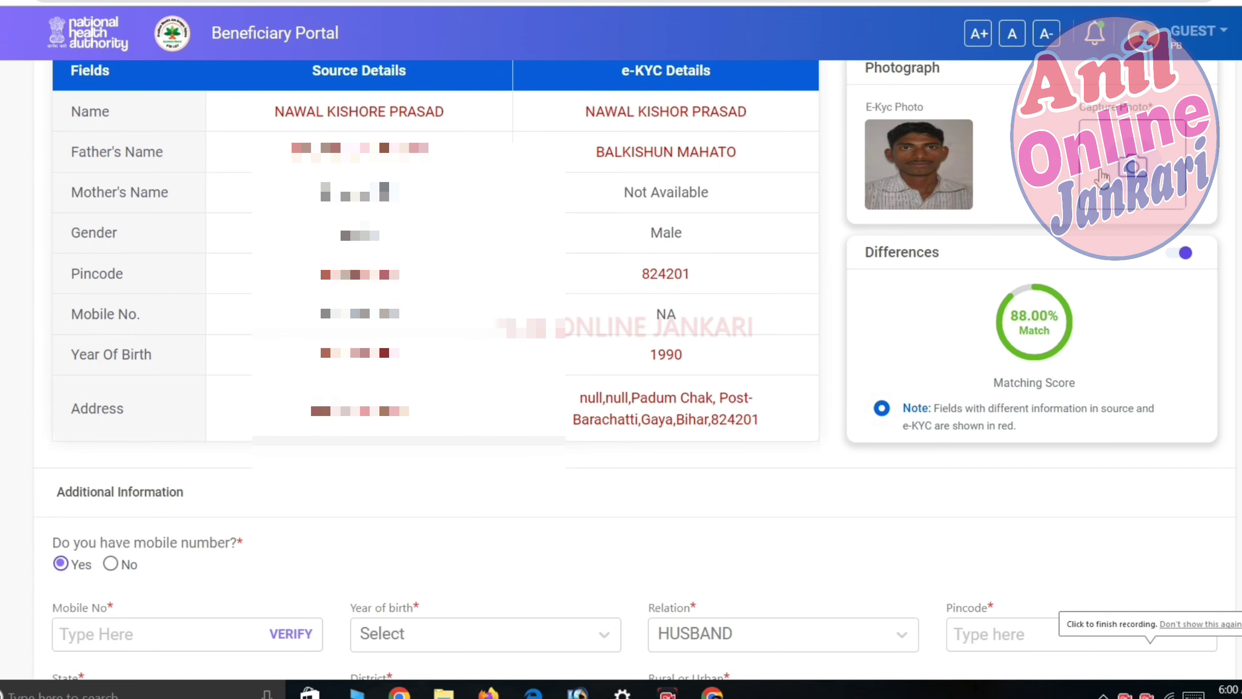
# Capture the member's live webcam photo and proceed with it.
pyautogui.click(1145, 156)
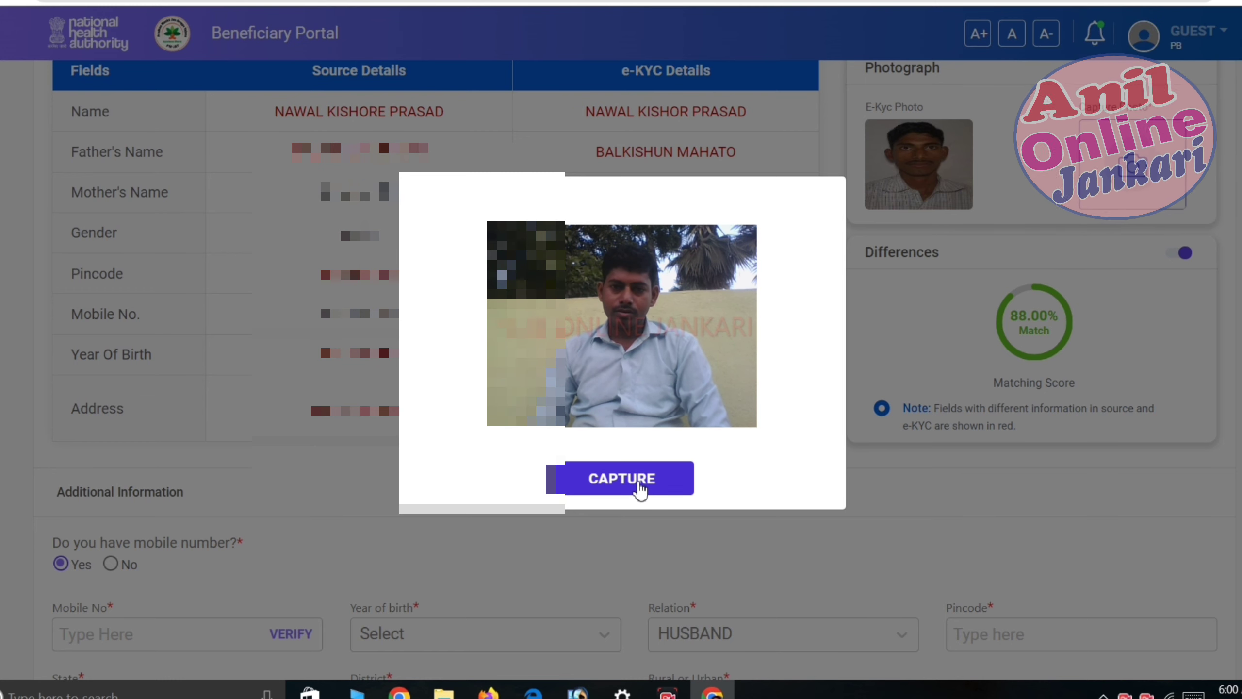
pyautogui.click(639, 488)
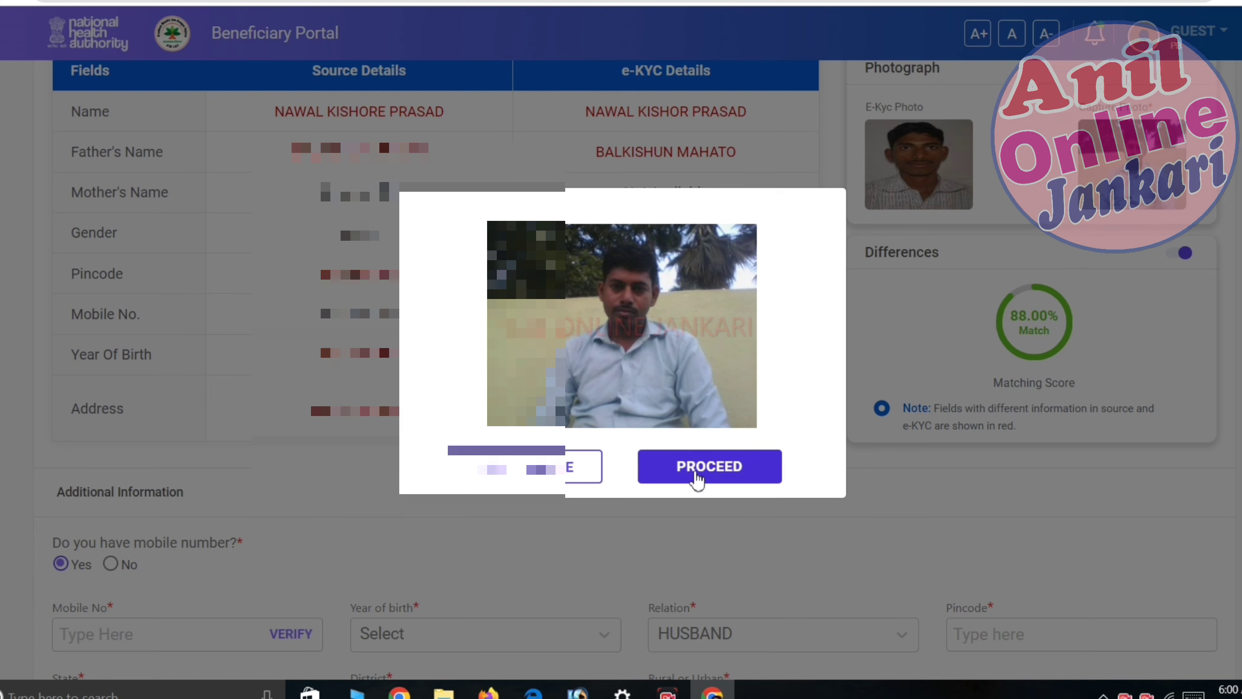
pyautogui.click(705, 476)
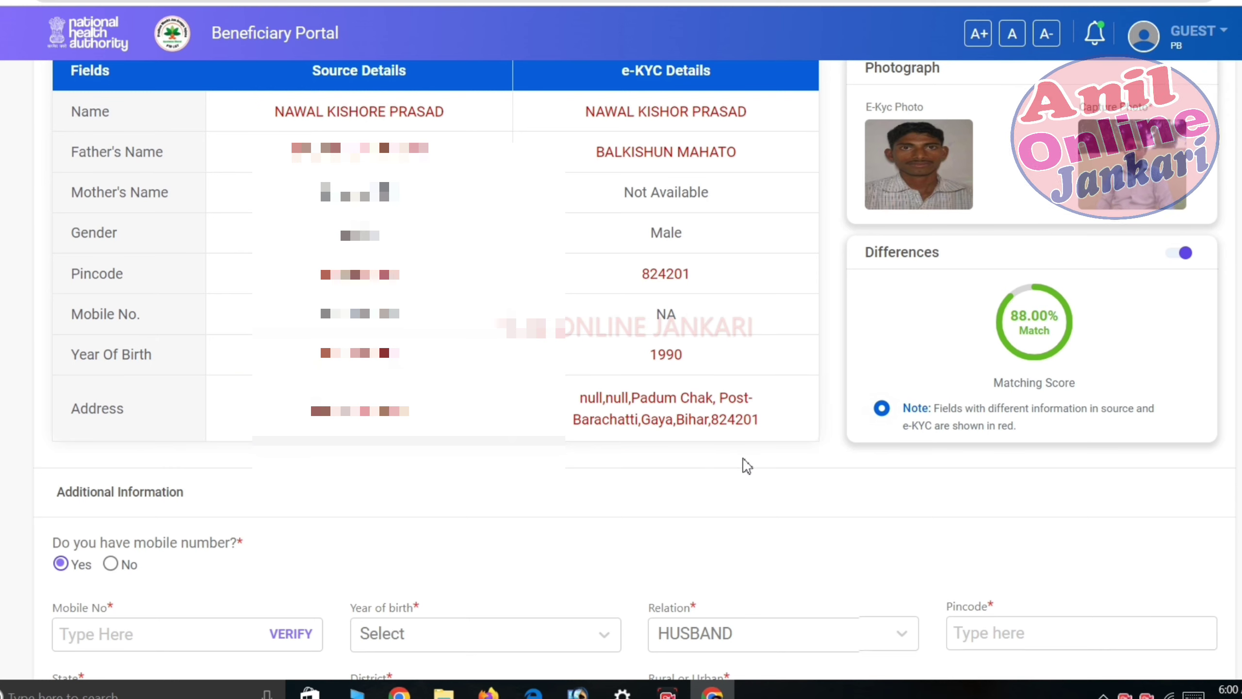
# Enter the beneficiary's mobile number and the OTP sent to it.
pyautogui.scroll(-5, 744, 464)
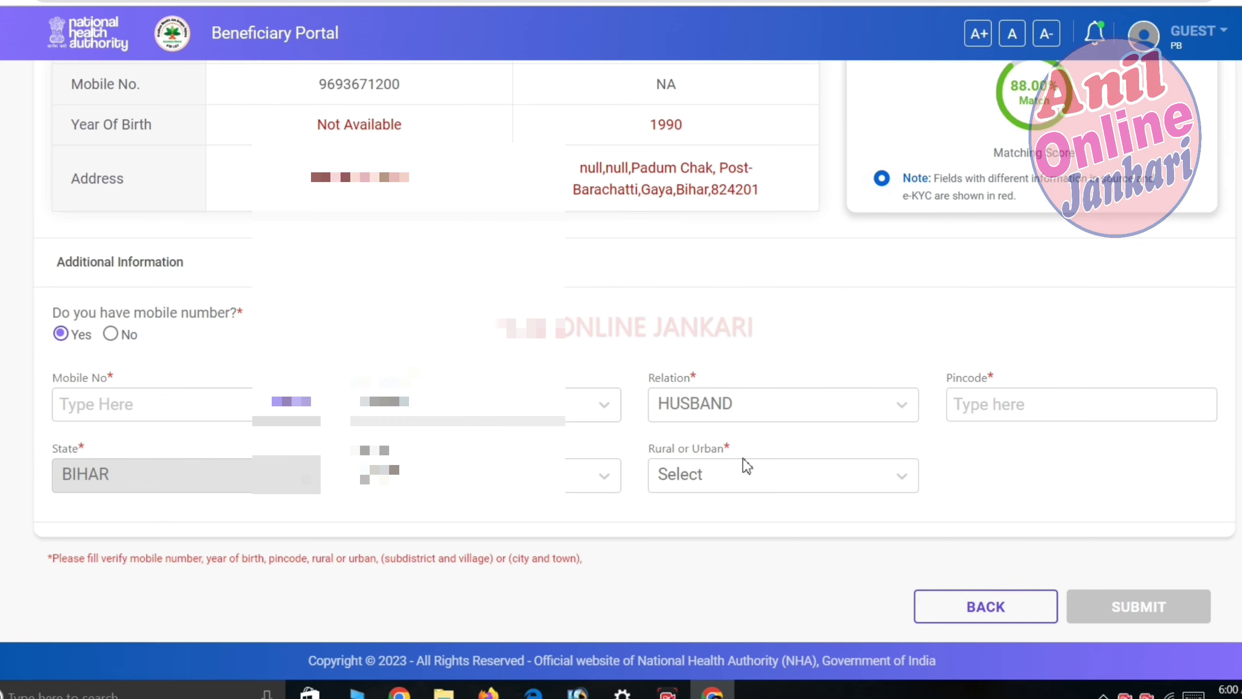
pyautogui.click(133, 408)
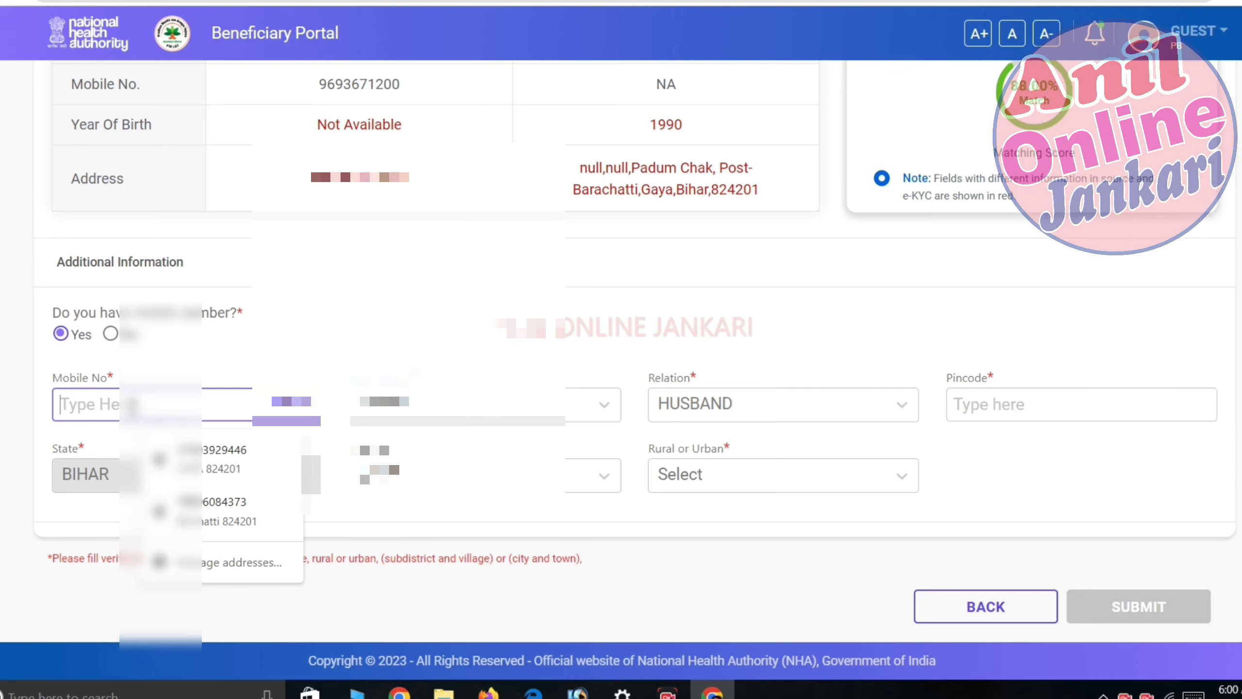
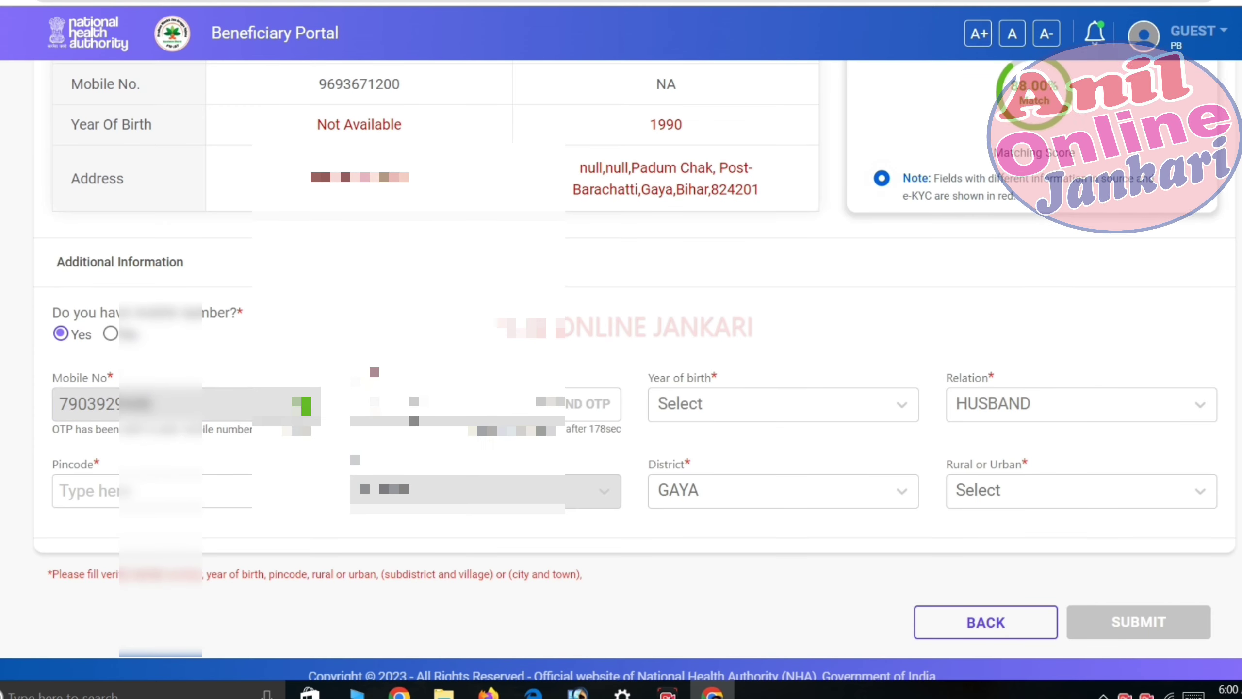
pyautogui.click(413, 407)
pyautogui.write('1')
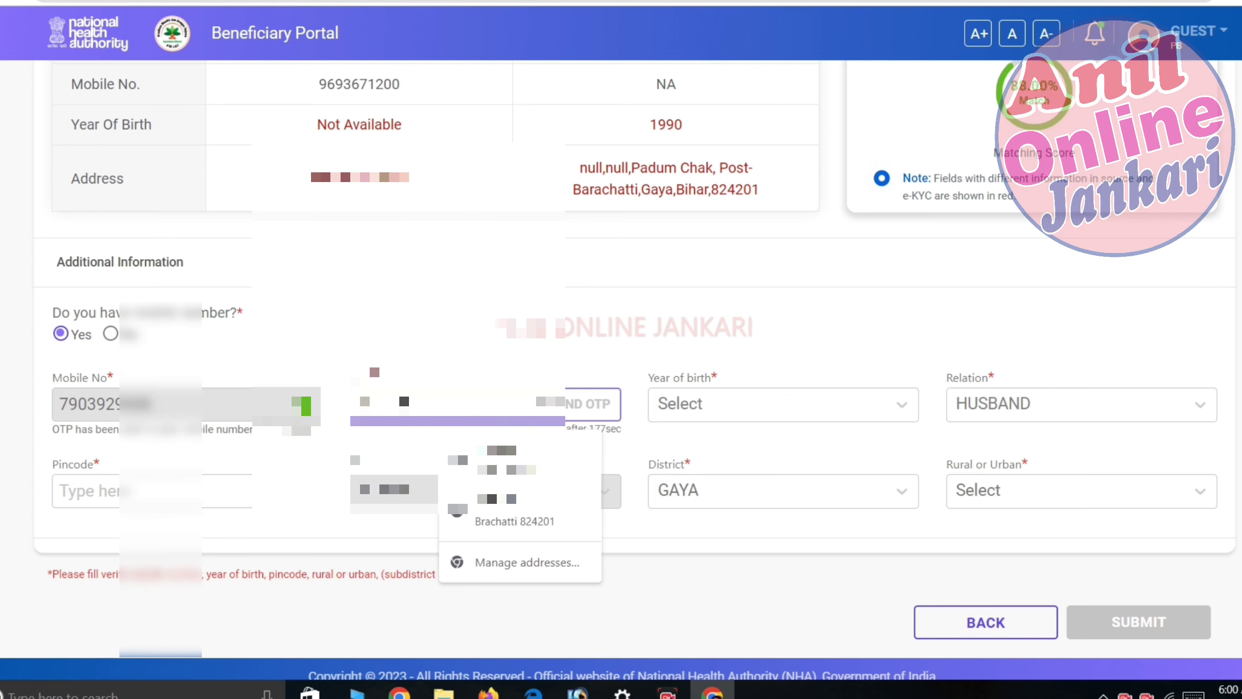
pyautogui.press('Escape')
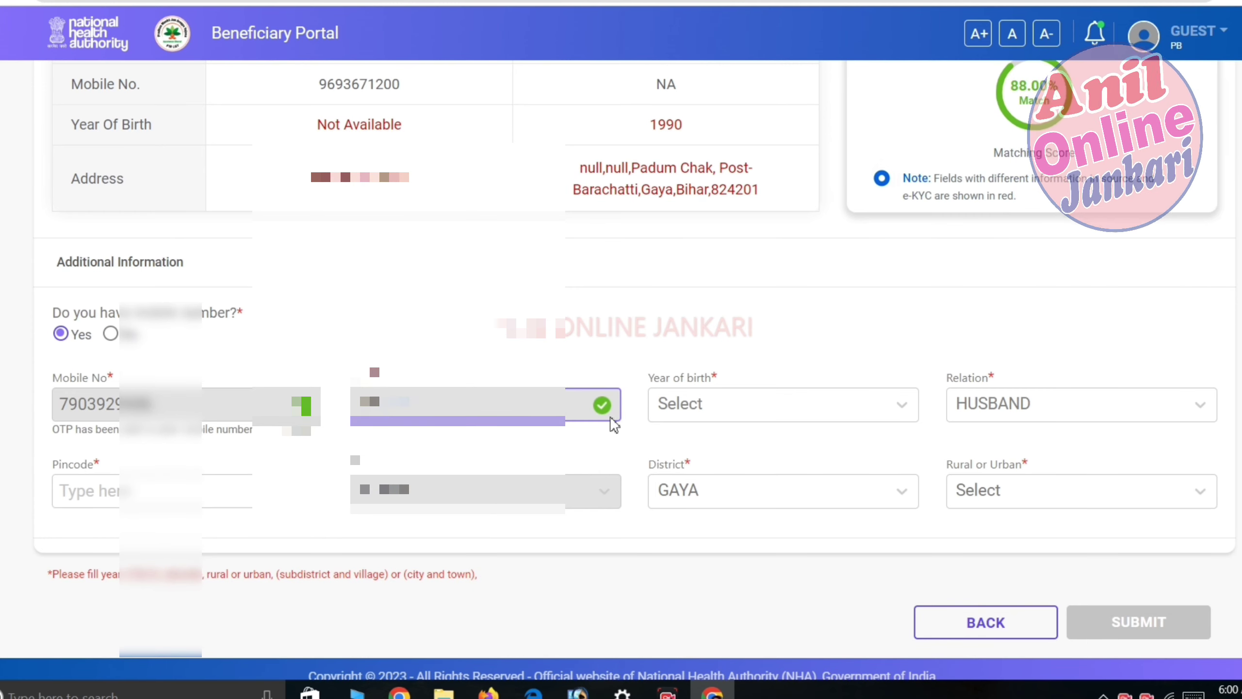
# Set the year of birth to 1990 and keep the relation as HUSBAND.
pyautogui.click(759, 409)
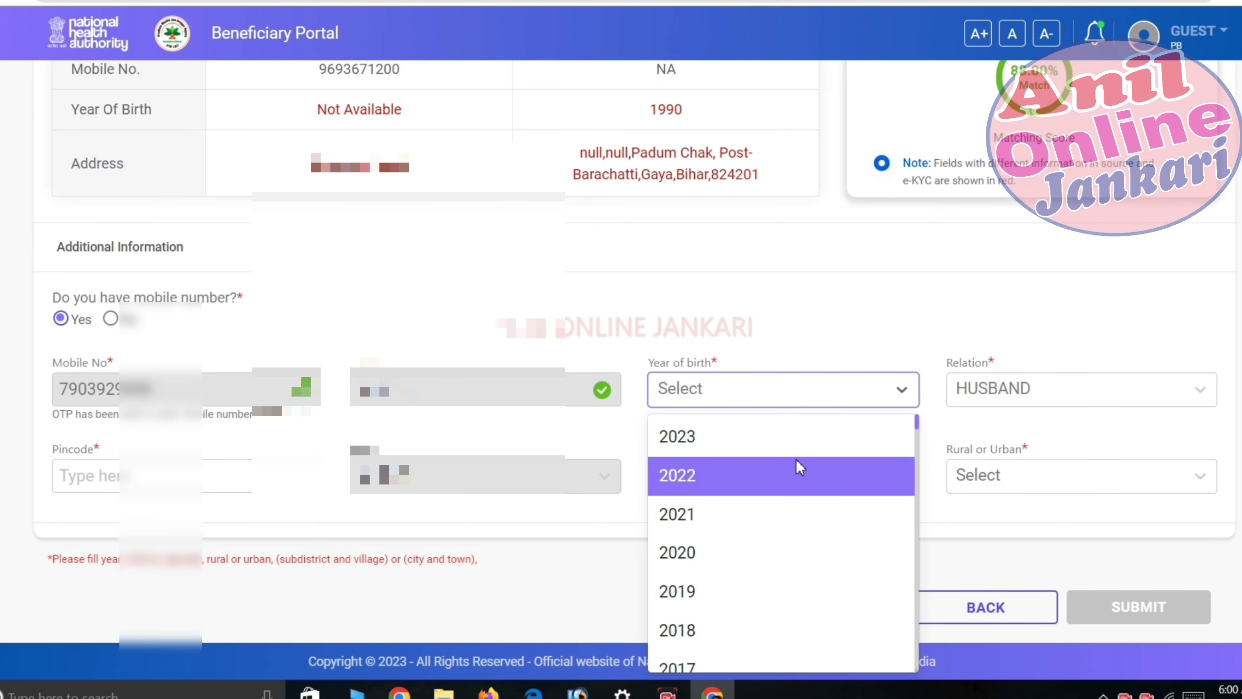
pyautogui.scroll(-5, 827, 460)
pyautogui.scroll(-9, 824, 460)
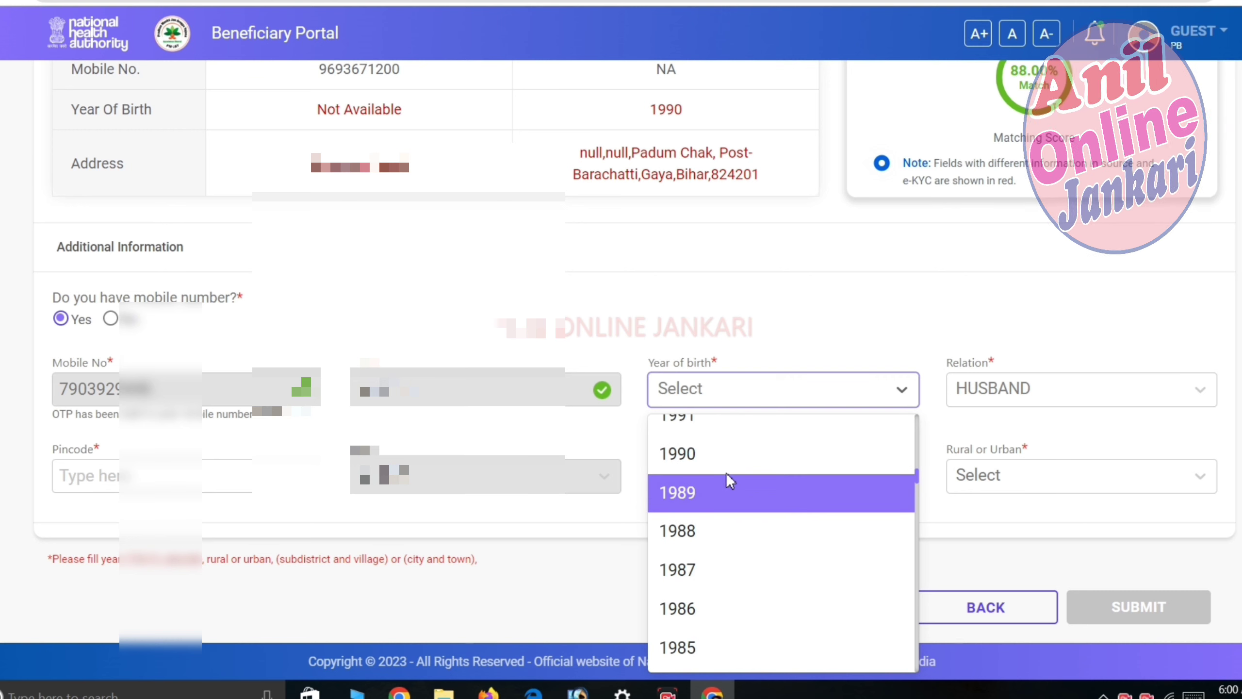
pyautogui.click(723, 458)
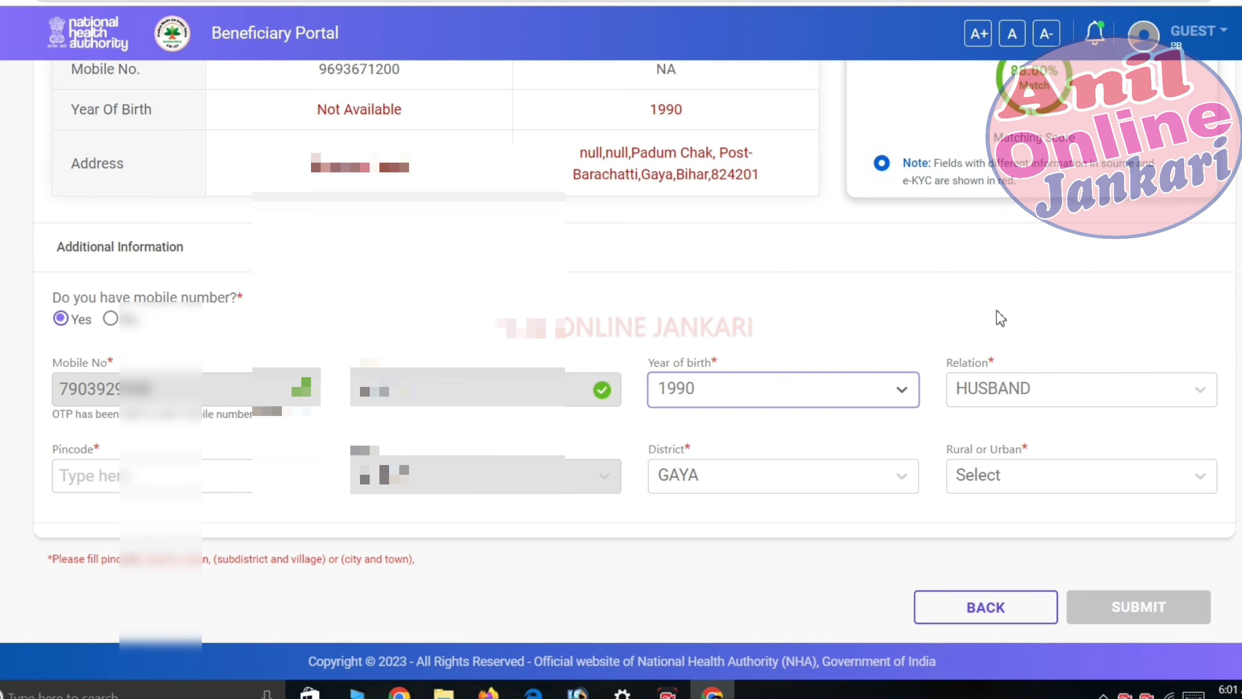
pyautogui.click(1103, 394)
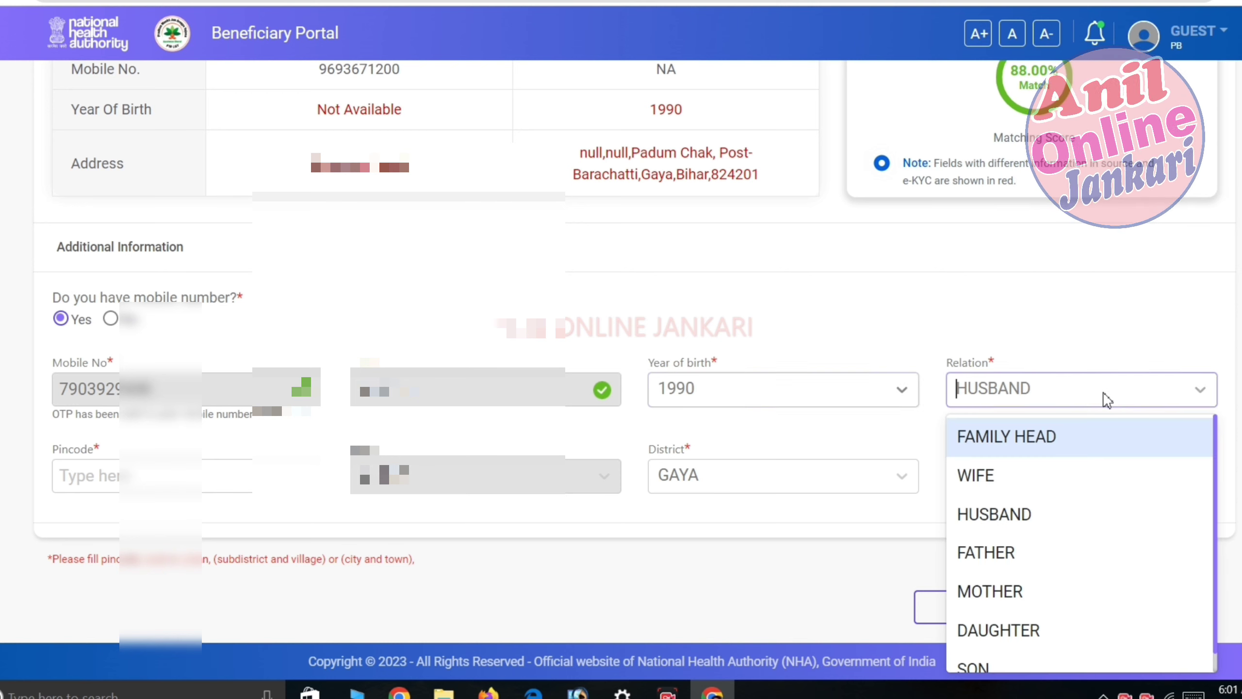
pyautogui.click(1098, 323)
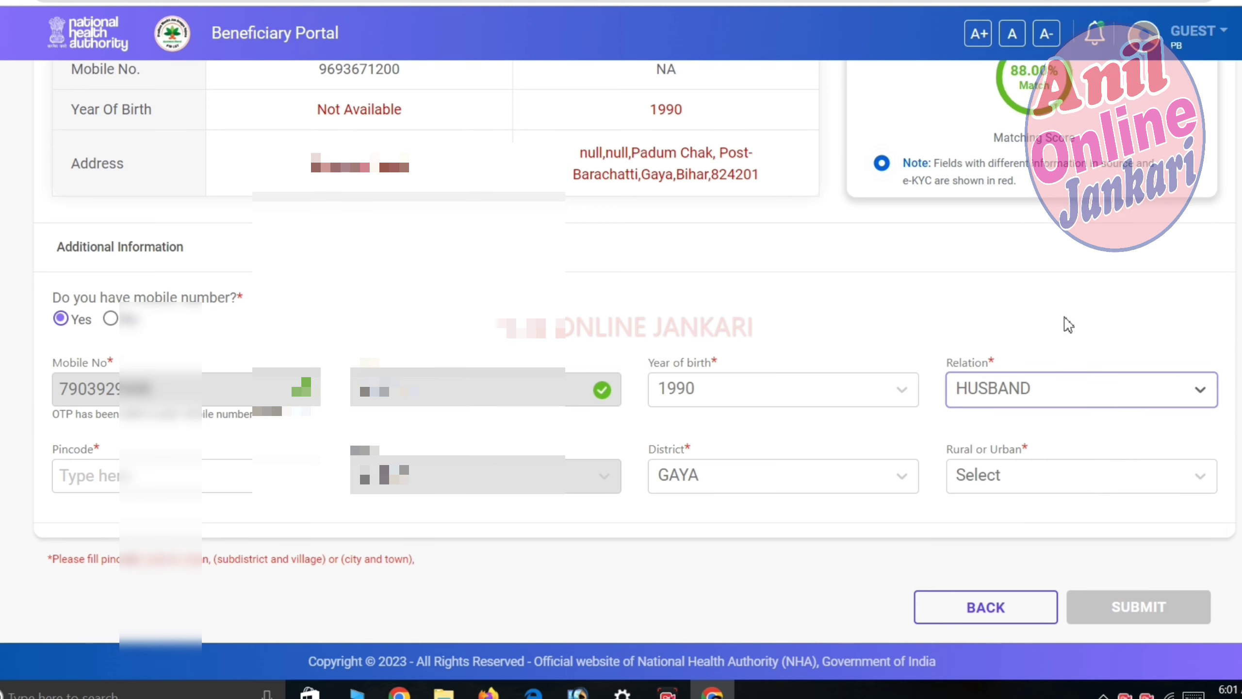
# Fill in the beneficiary's pincode.
pyautogui.click(179, 482)
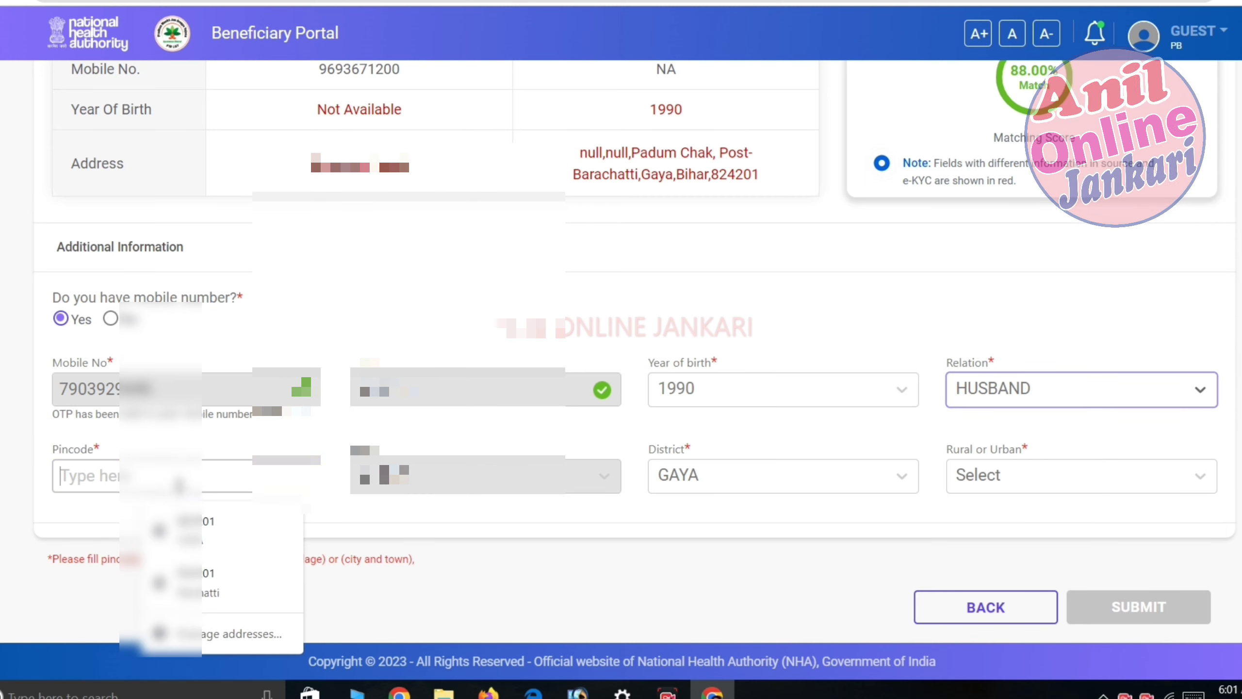
pyautogui.write('824201')
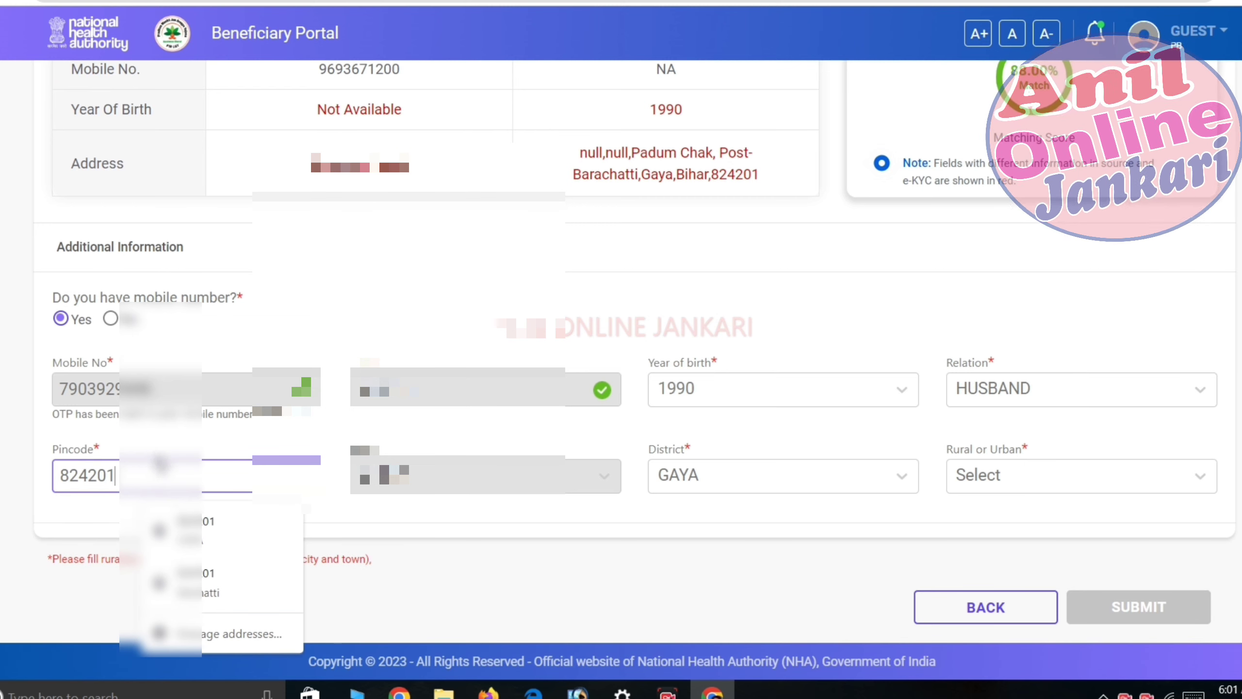
pyautogui.click(175, 453)
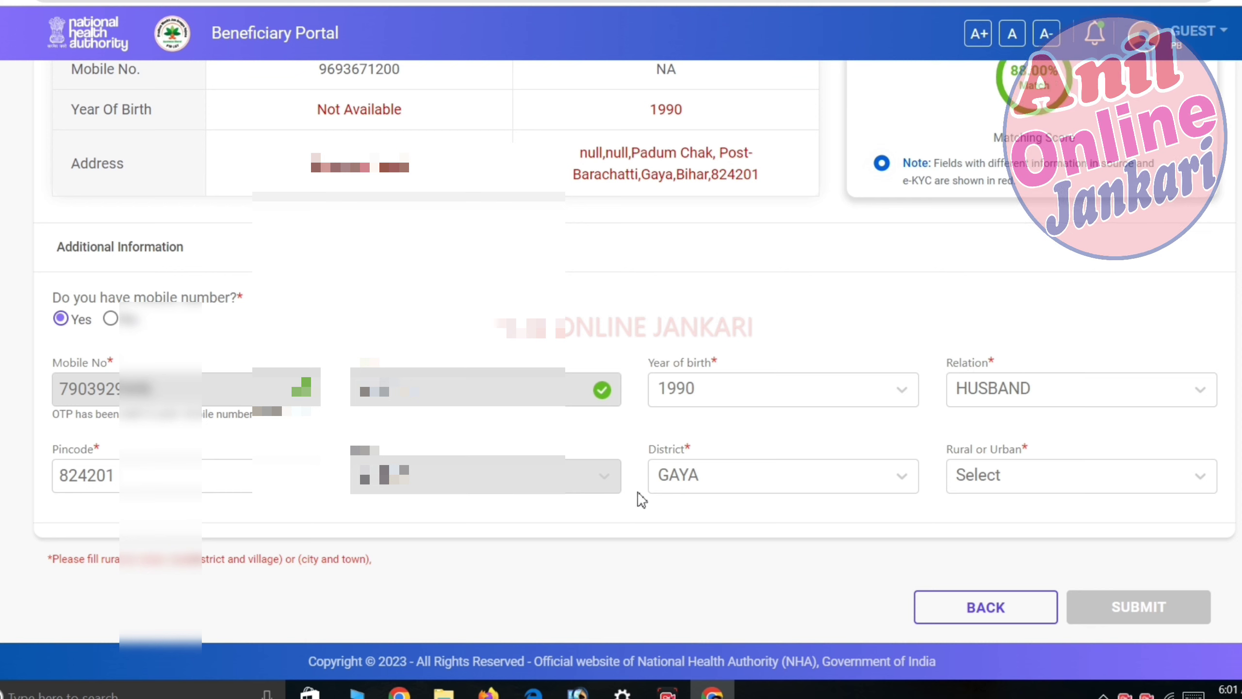
# Mark the area as Rural and pick the sub-district matching 'bar'.
pyautogui.click(1021, 479)
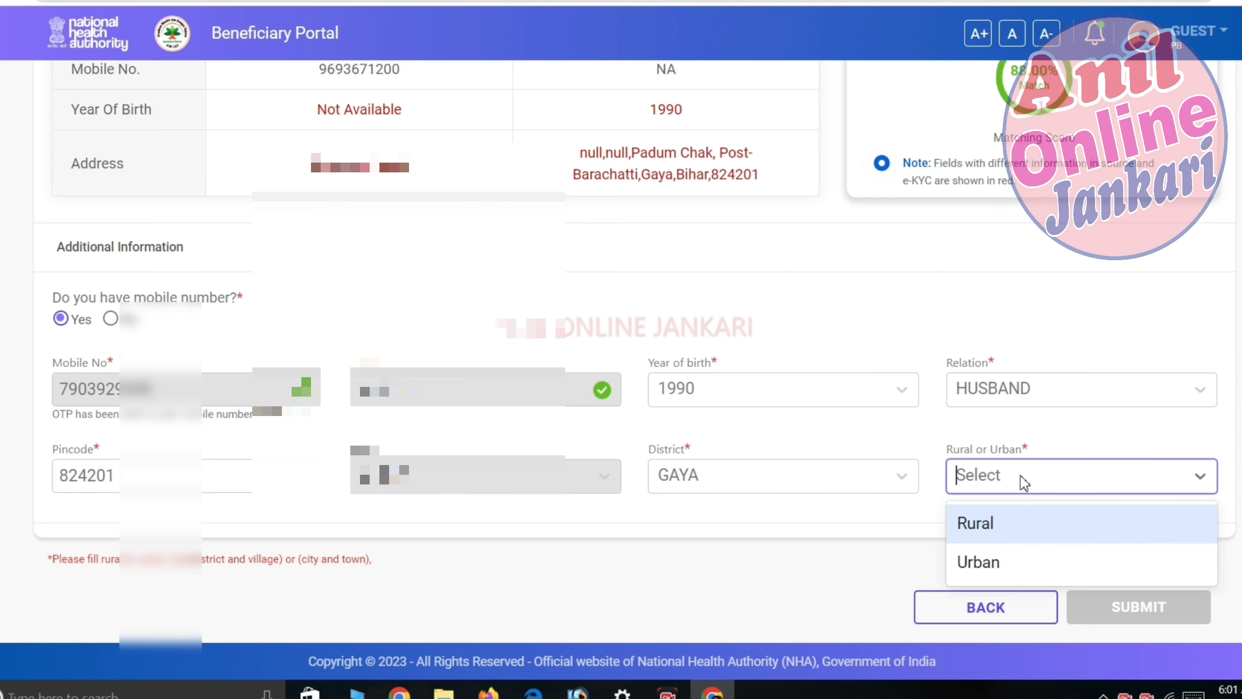
pyautogui.click(1013, 513)
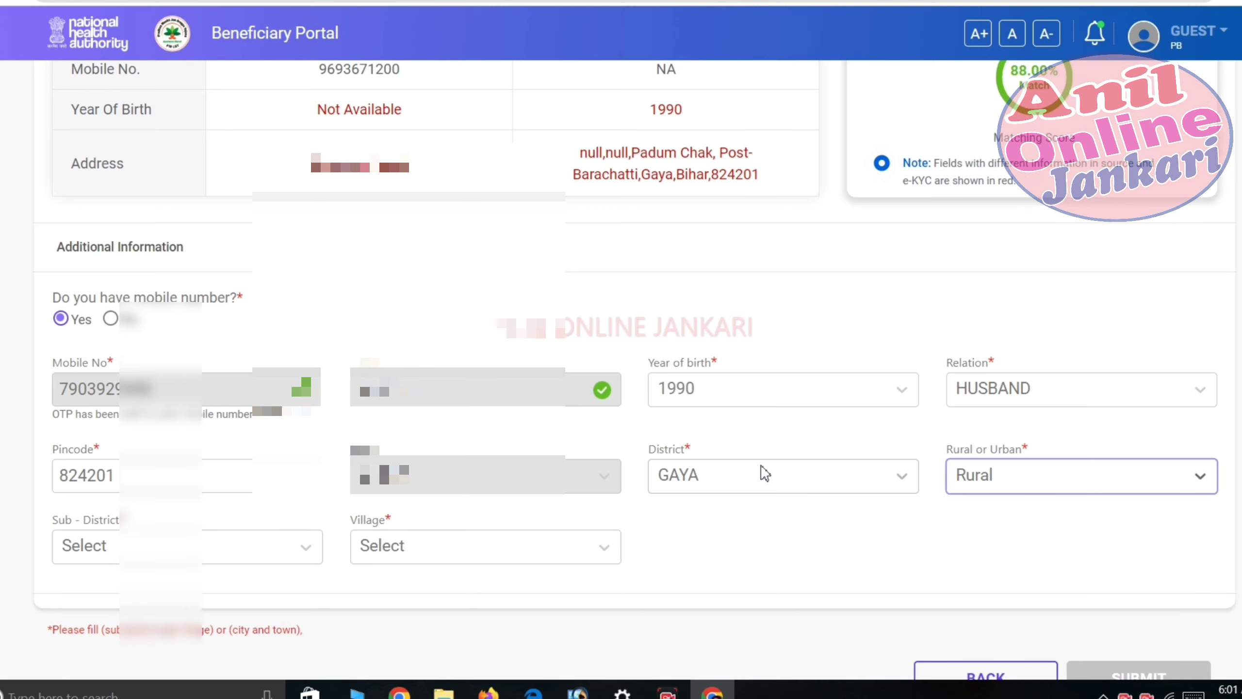
pyautogui.scroll(-2, 764, 473)
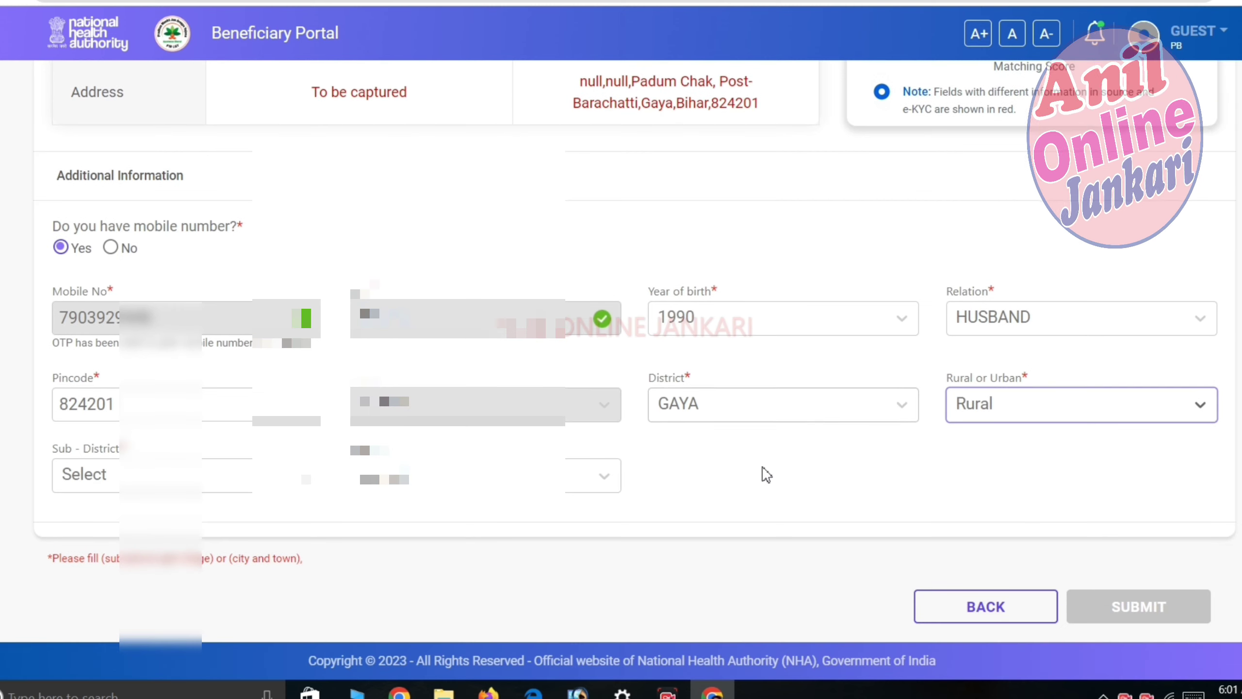
pyautogui.click(228, 487)
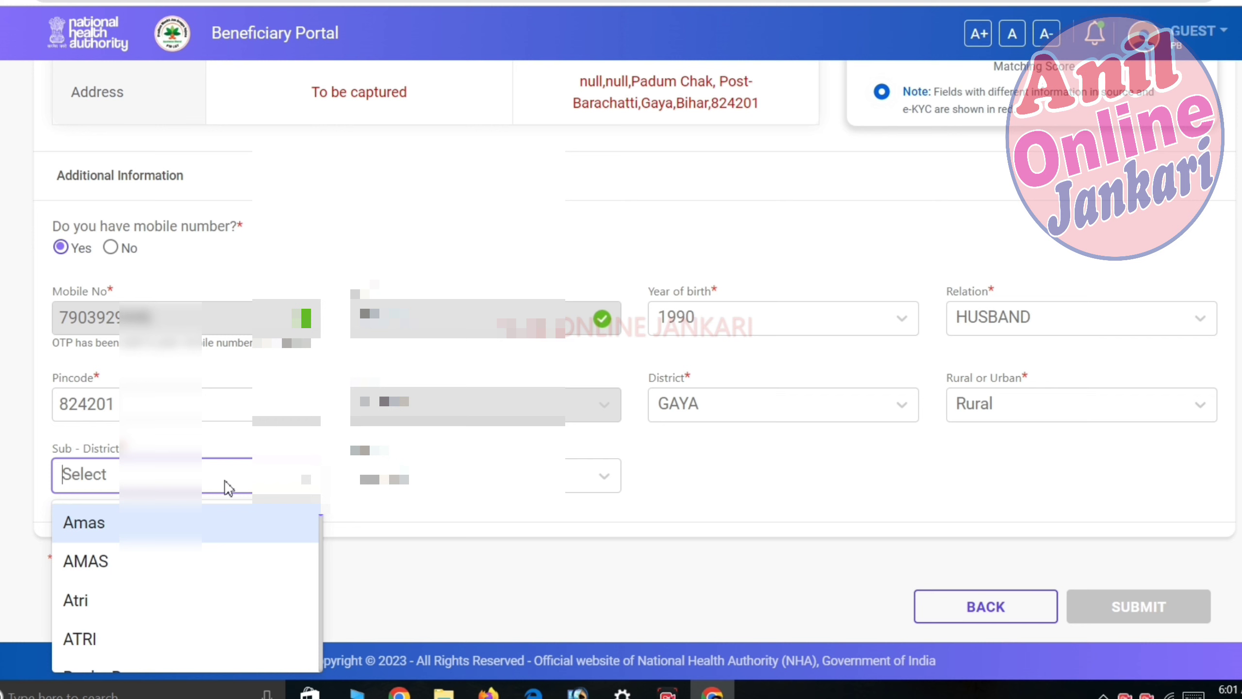
pyautogui.write('b')
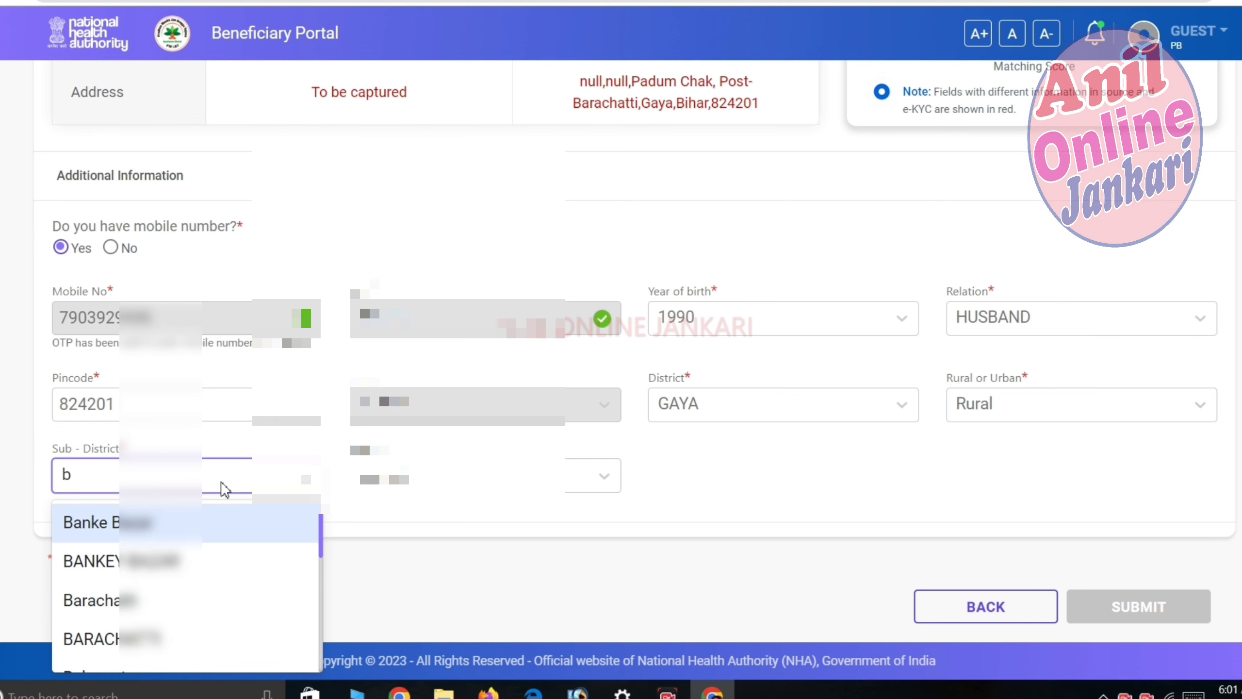
pyautogui.write('ar')
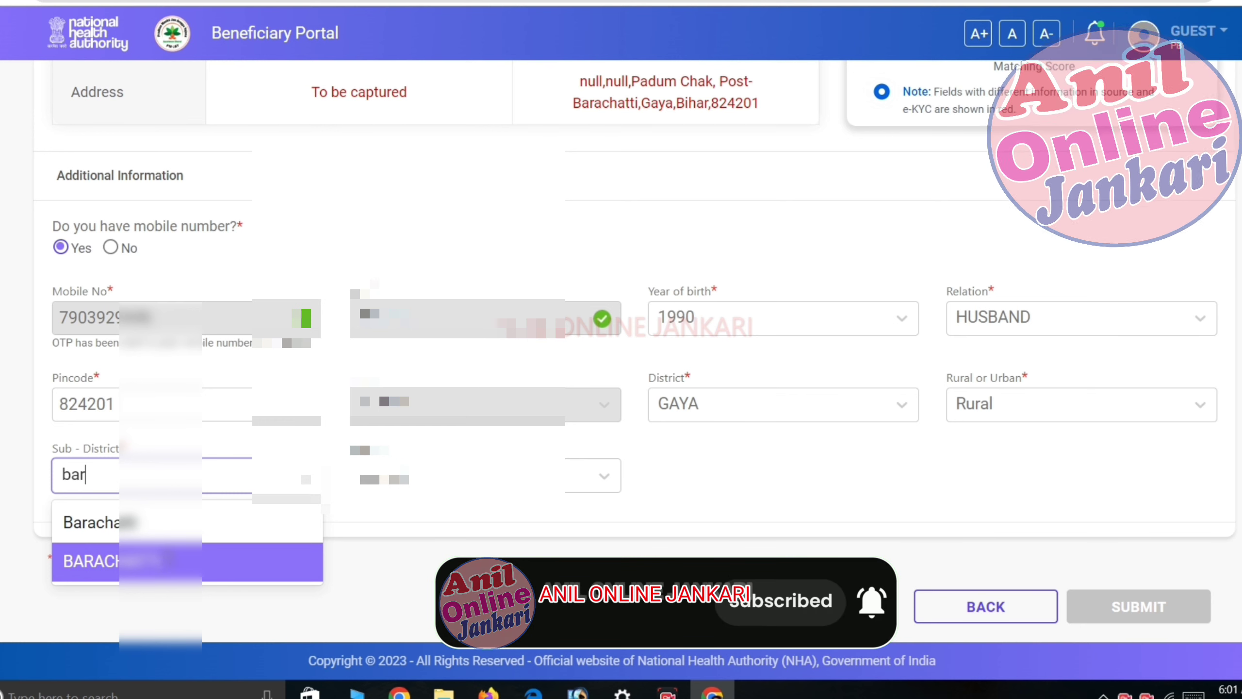
pyautogui.click(167, 562)
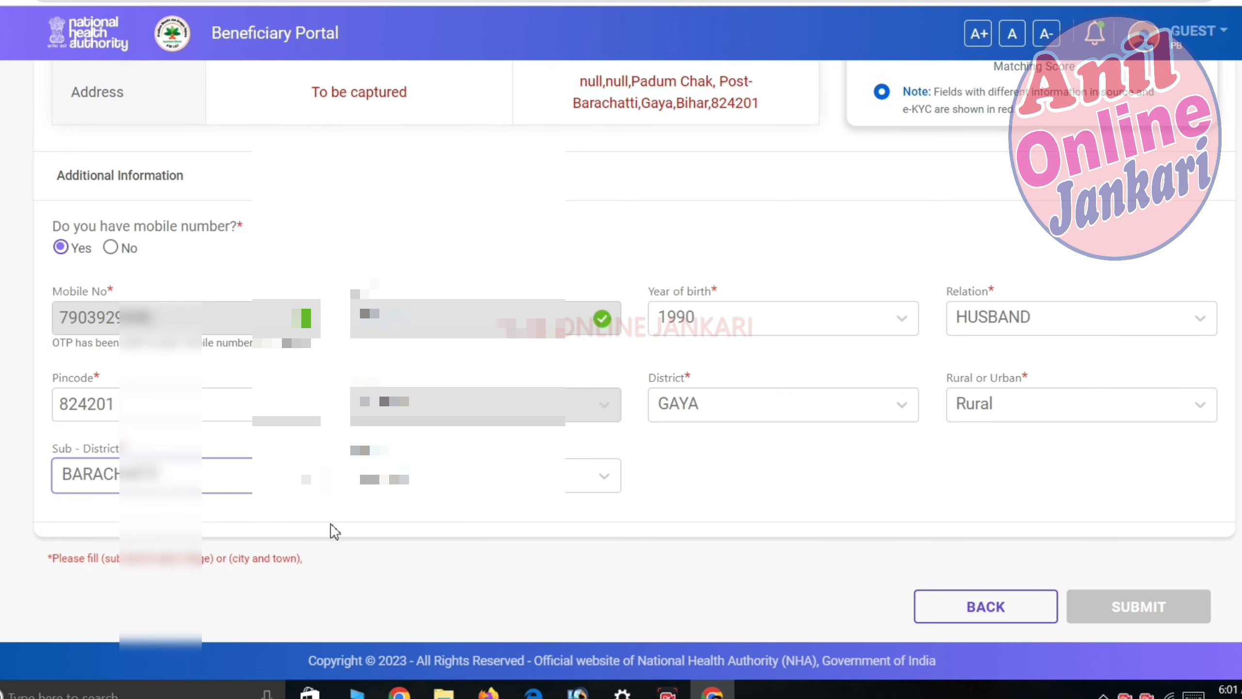
# Select Padam Chak as the village after filtering by 'pad'.
pyautogui.click(412, 482)
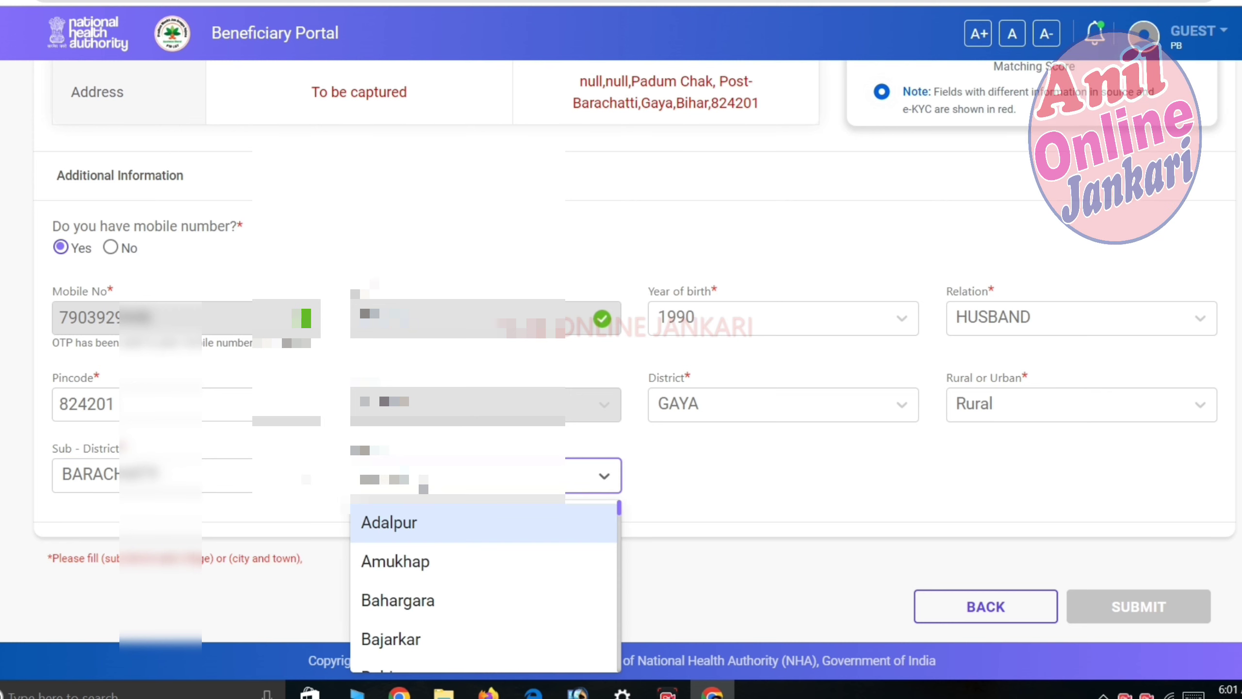
pyautogui.write('pad')
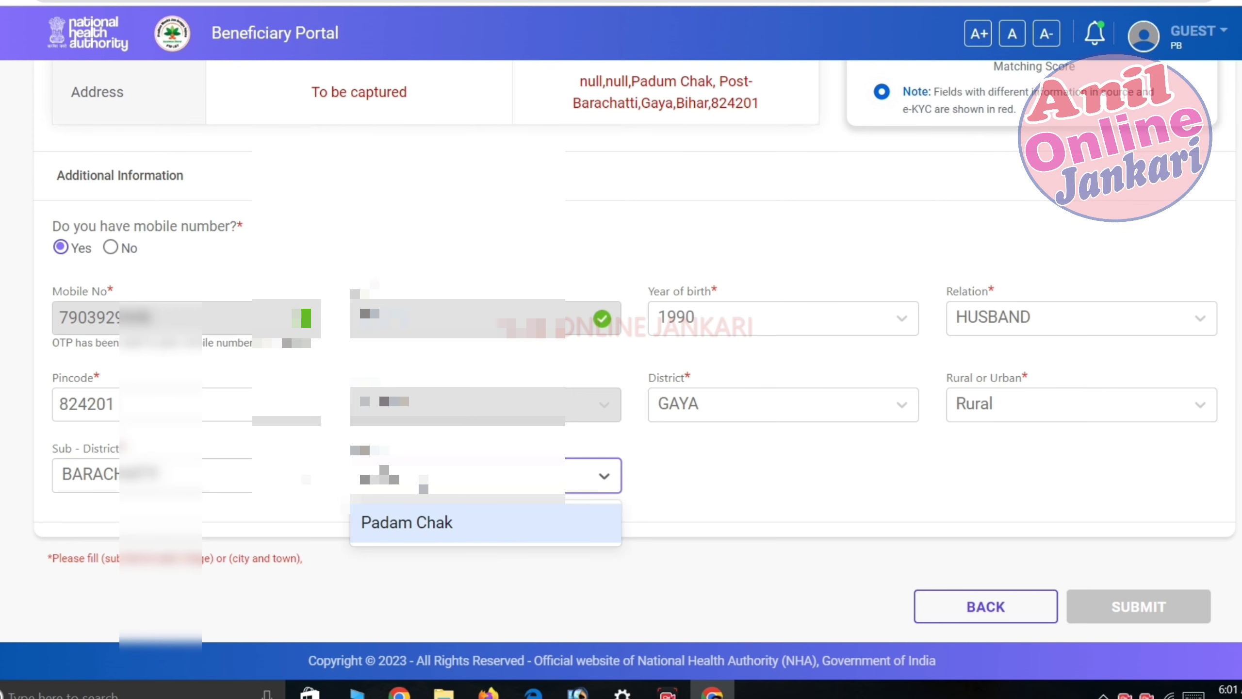
pyautogui.click(443, 523)
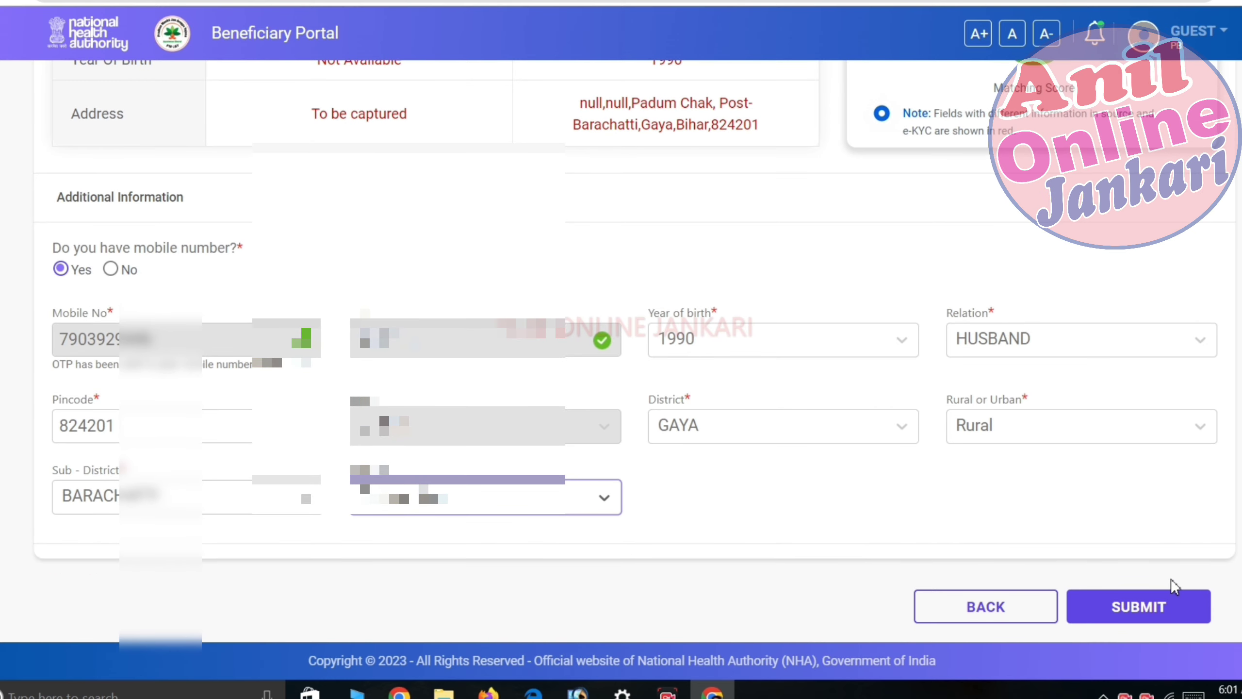
# Submit the e-KYC additional information and dismiss the success message with OK.
pyautogui.click(1183, 607)
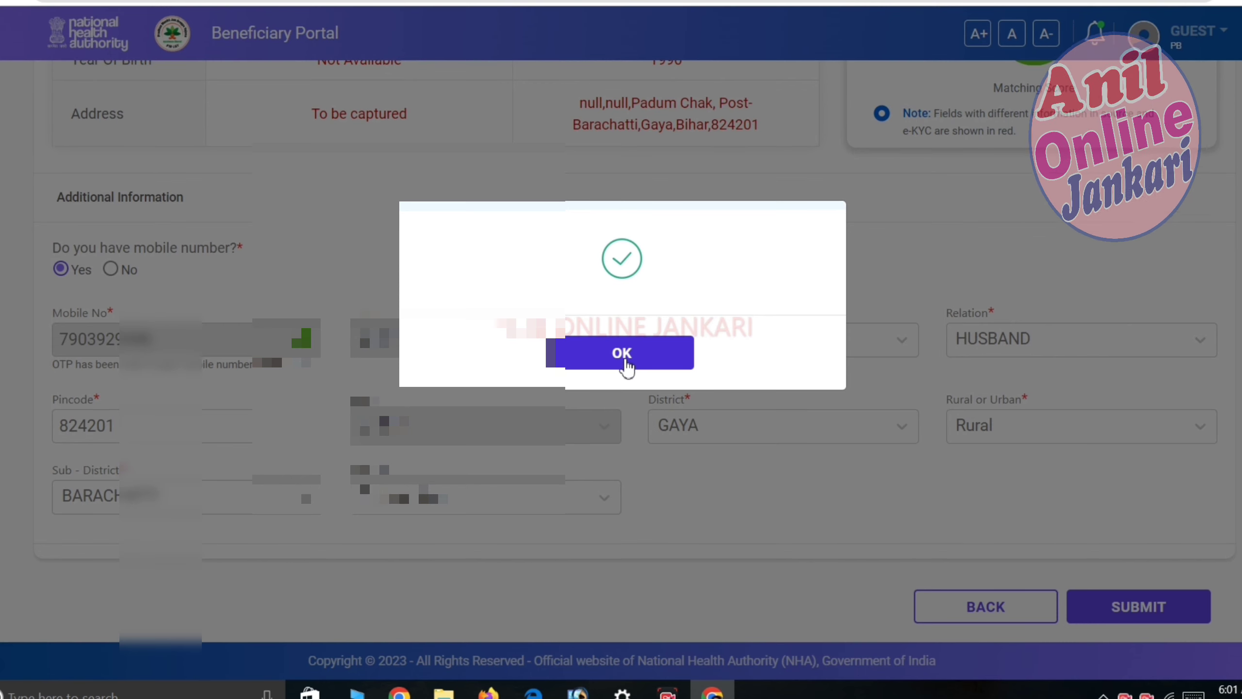
pyautogui.click(625, 357)
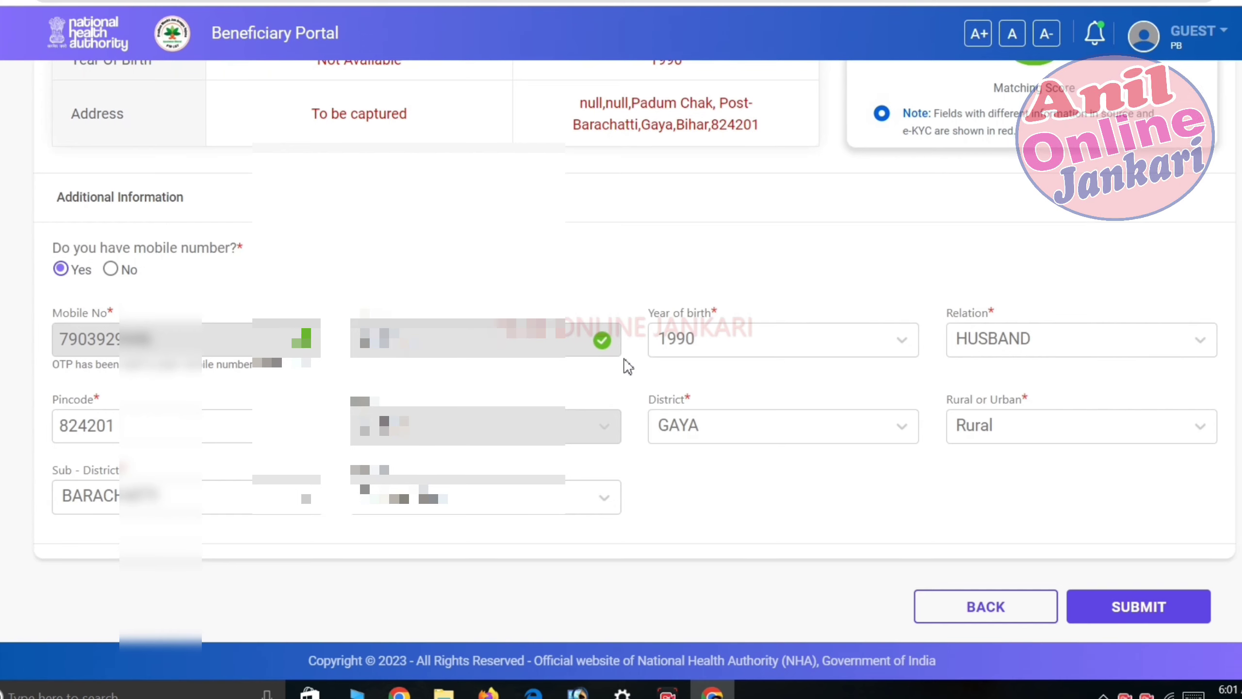